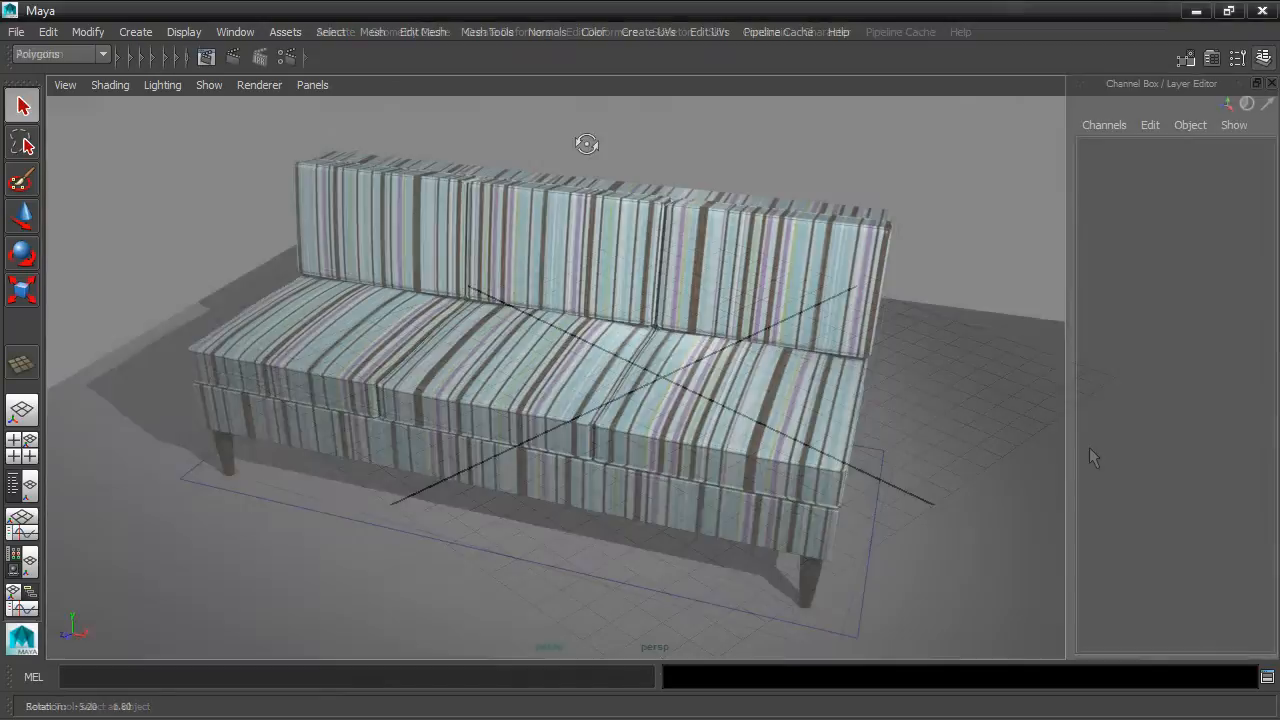
alt+drag(586, 143, 737, 143)
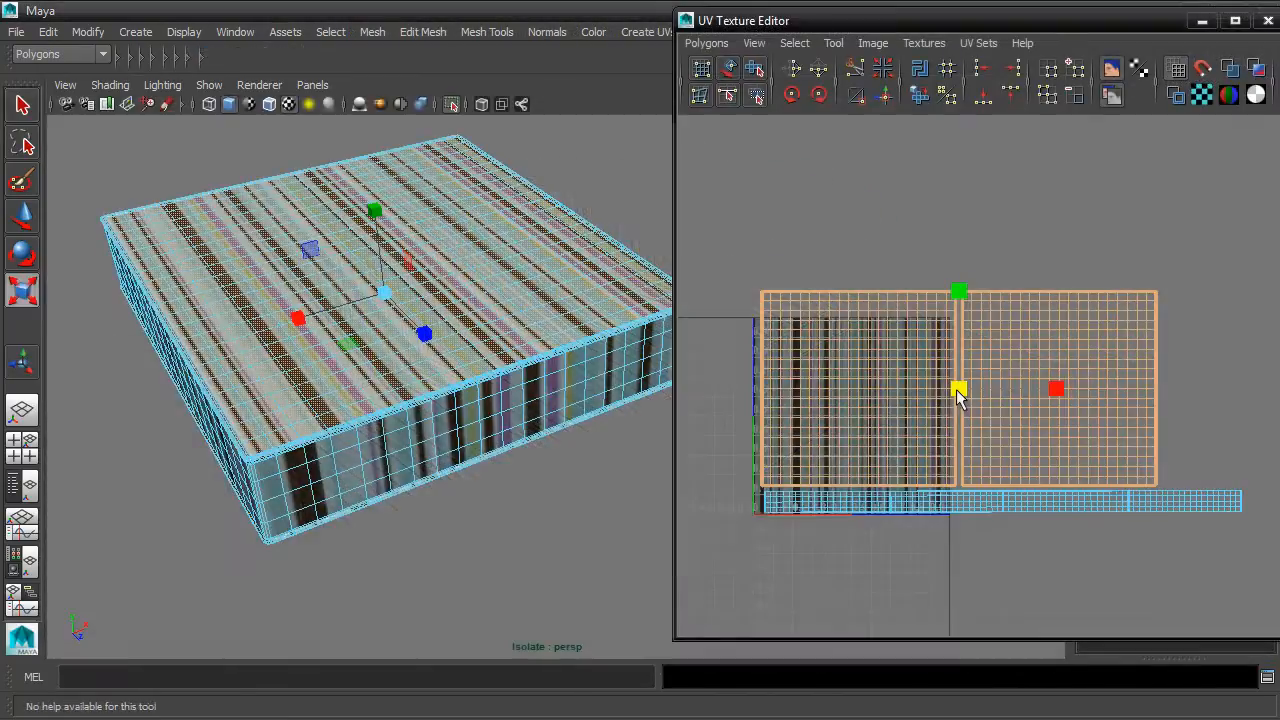
mouse_move(957, 391)
mouse_down()
mouse_move(983, 377)
mouse_move(954, 396)
mouse_up()
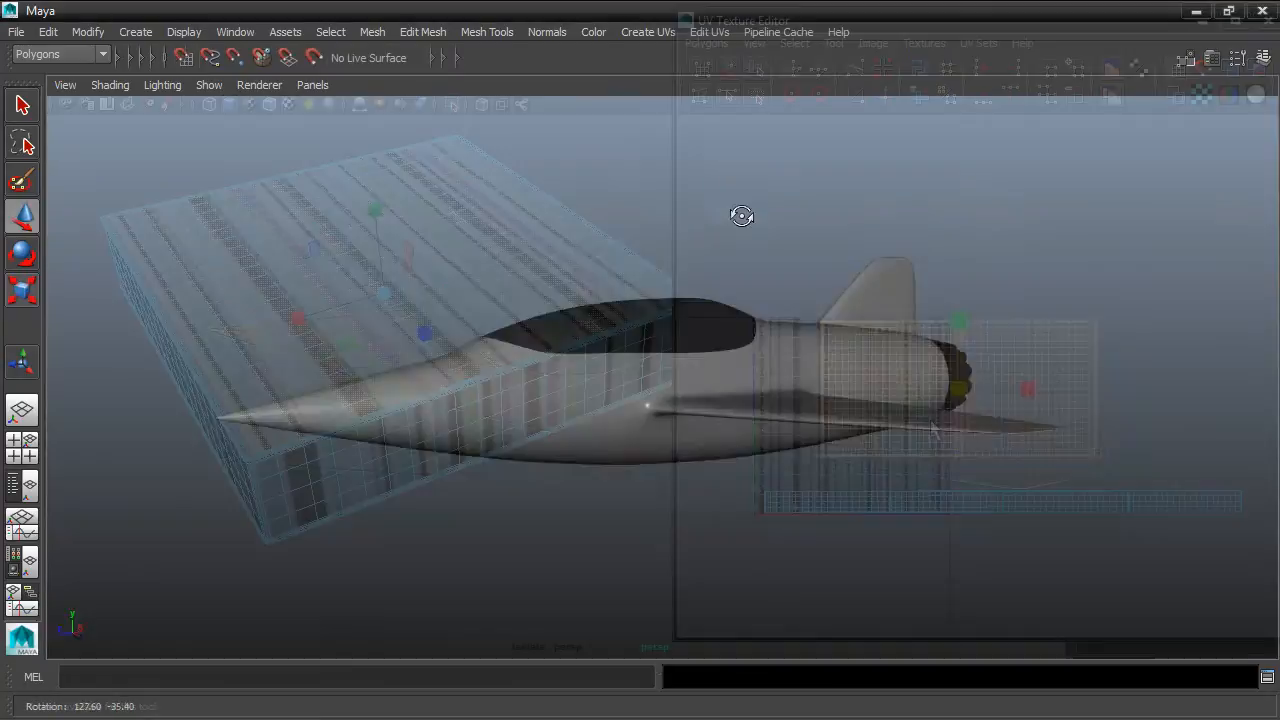
alt+drag(740, 211, 1011, 289)
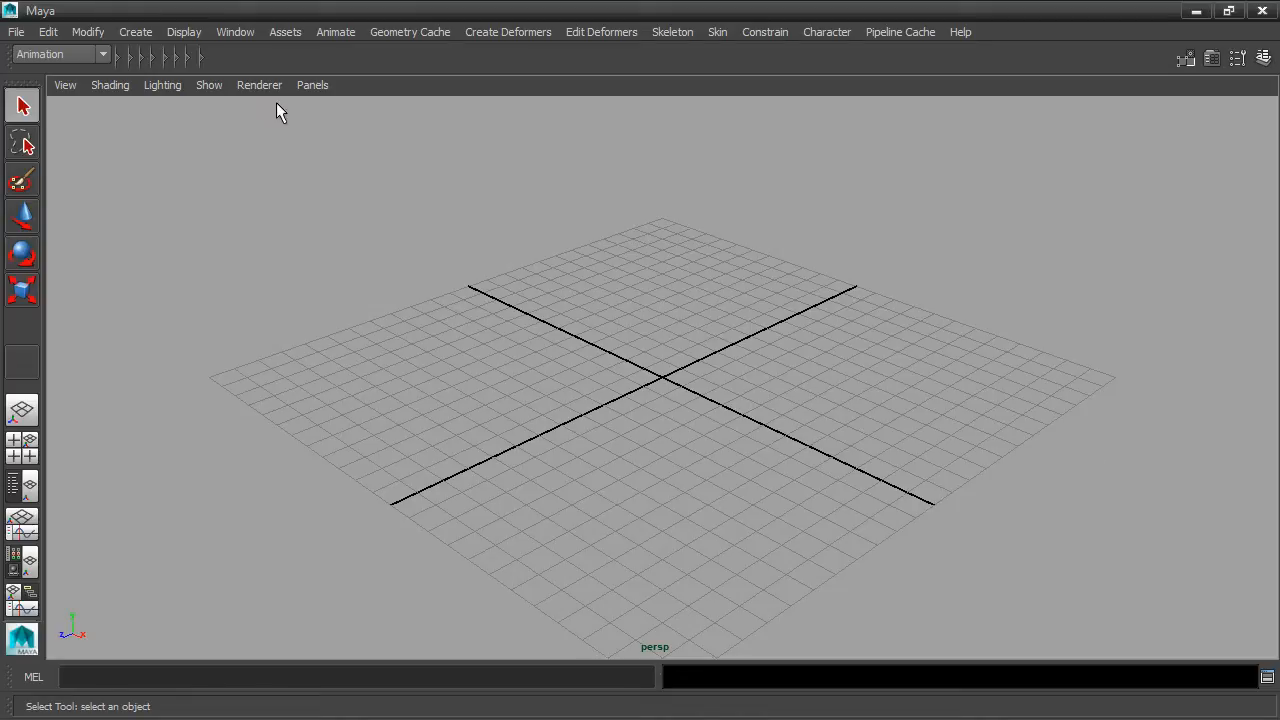
Step: Create a new project named texturePaint_Project in the default maya projects location, keeping the standard folder names
click(16, 31)
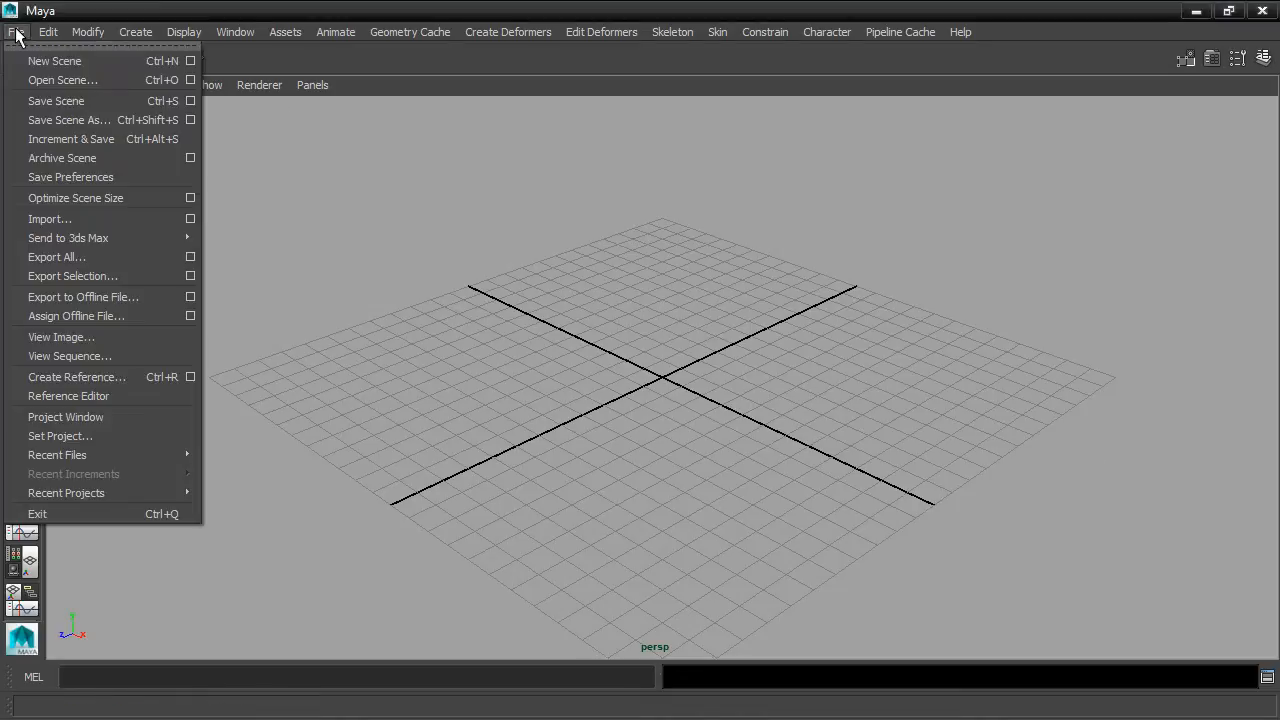
click(88, 416)
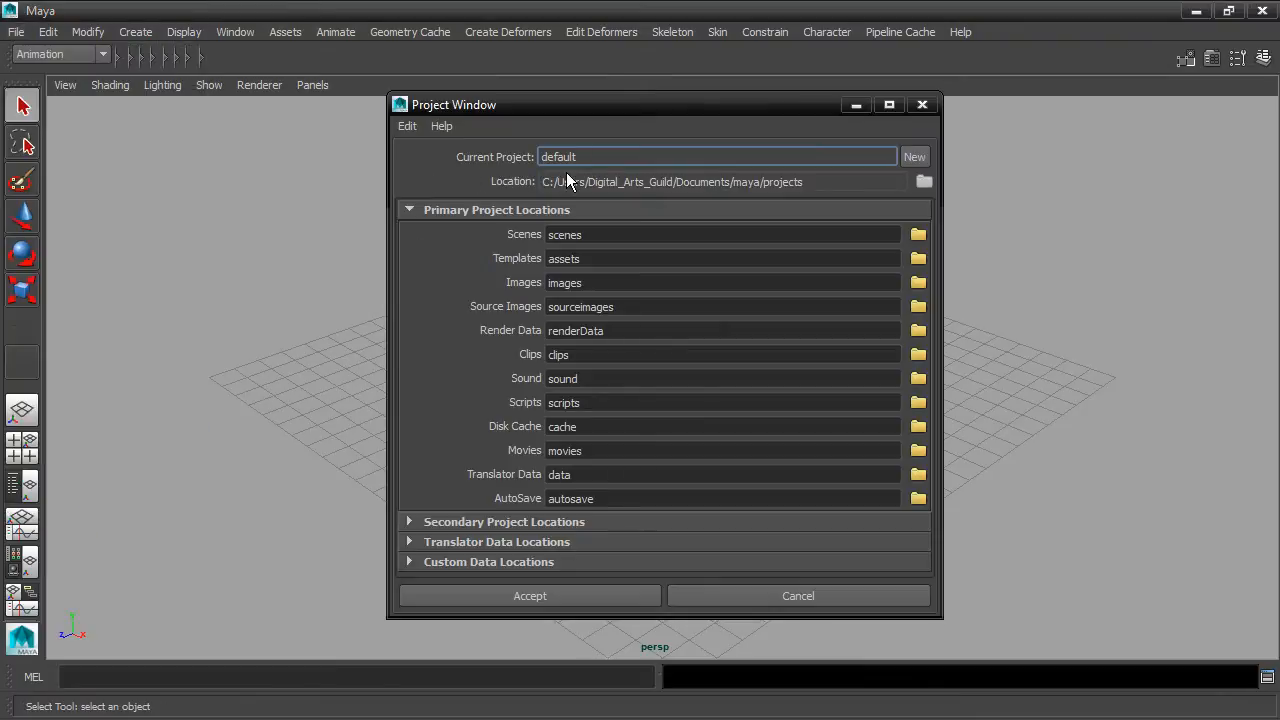
click(911, 157)
drag(563, 156, 520, 157)
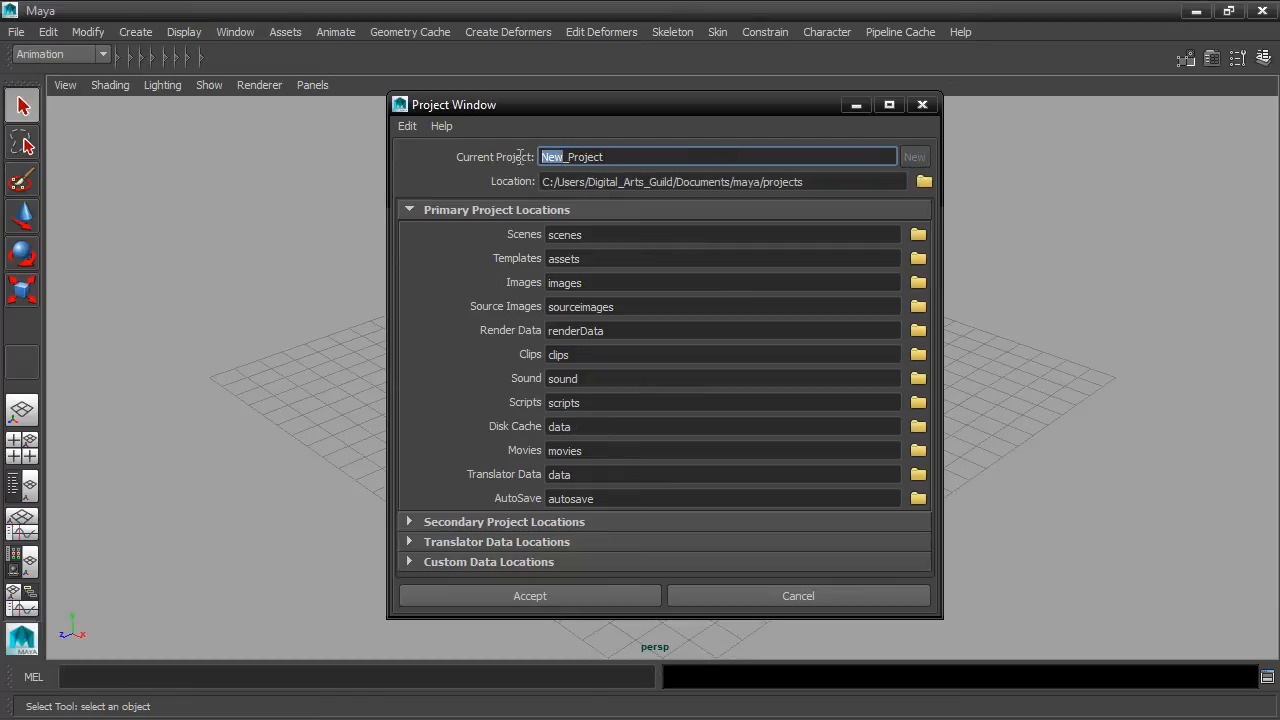
text(texturePaint)
click(538, 596)
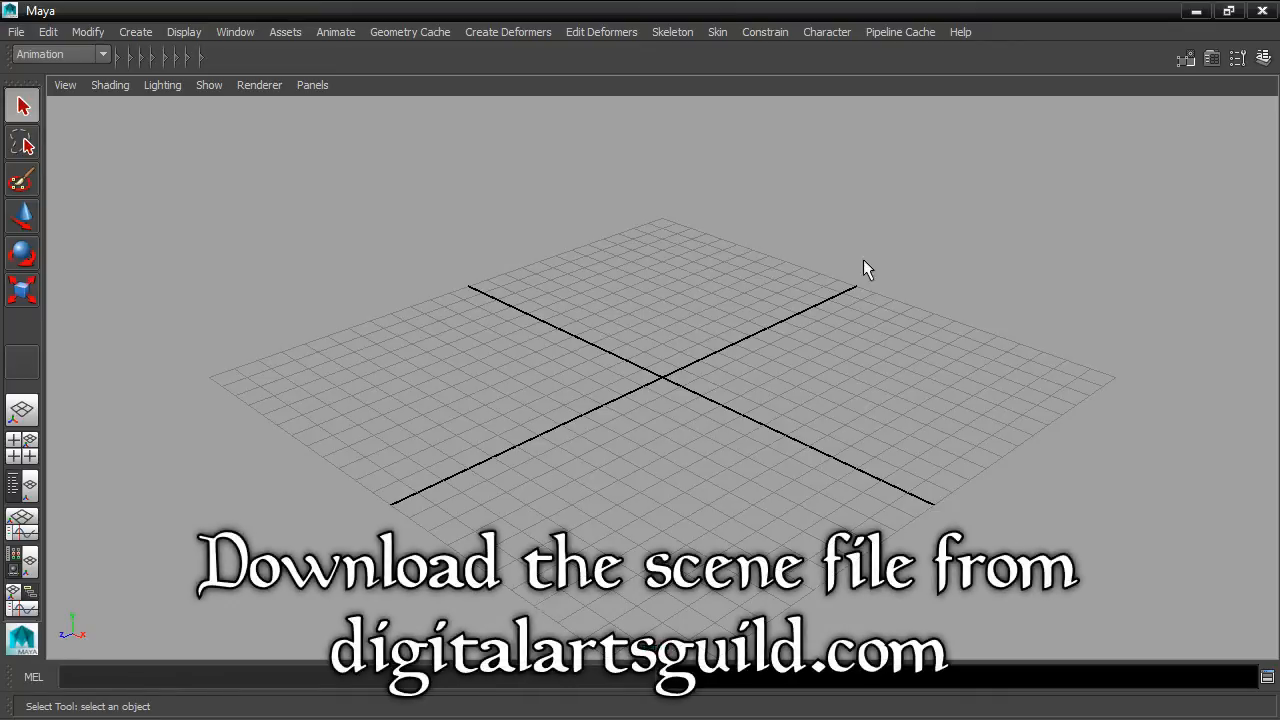
Step: Switch to Windows Explorer and copy texturePaint_start.ma from the scenes folder on the desktop
click(1197, 12)
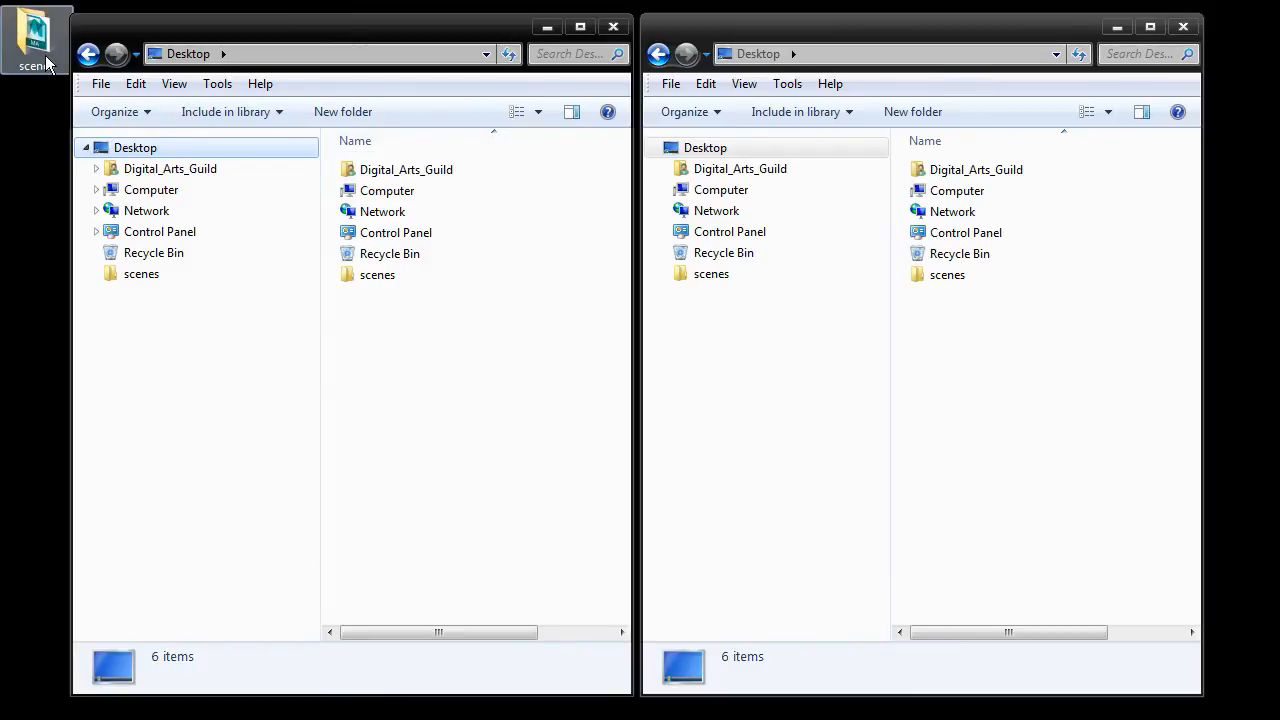
click(138, 277)
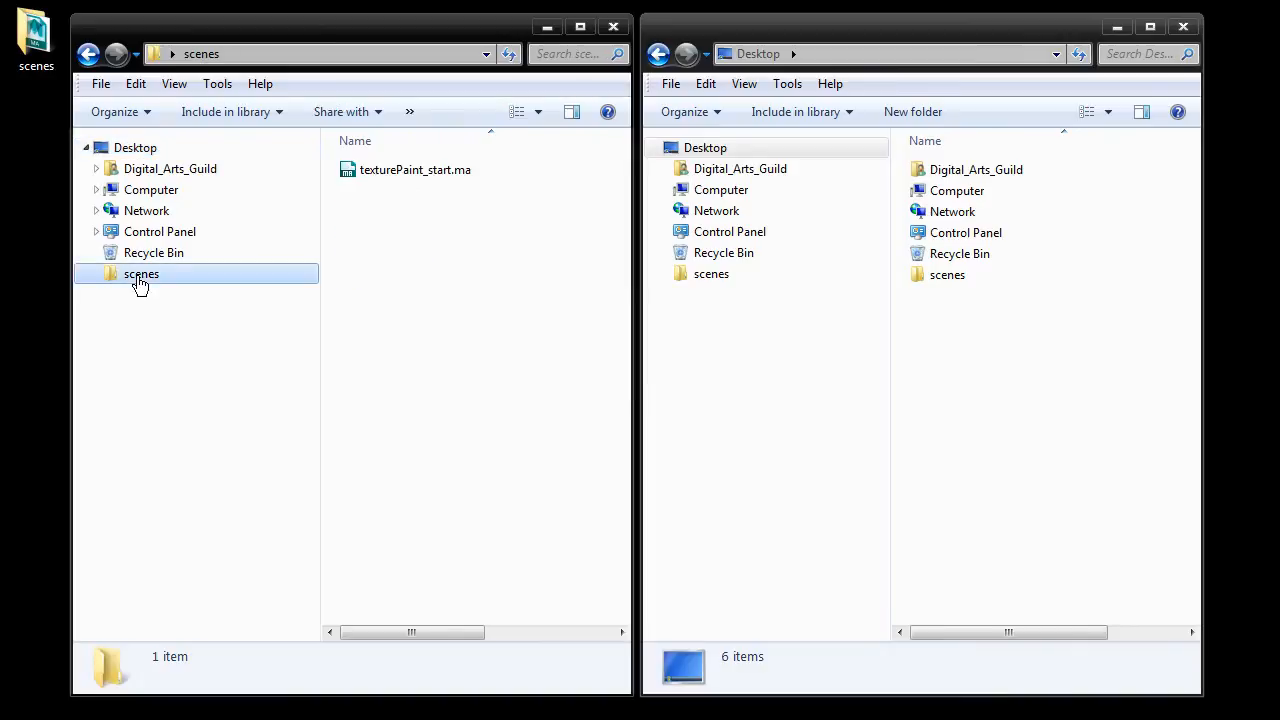
click(366, 172)
right_click(387, 178)
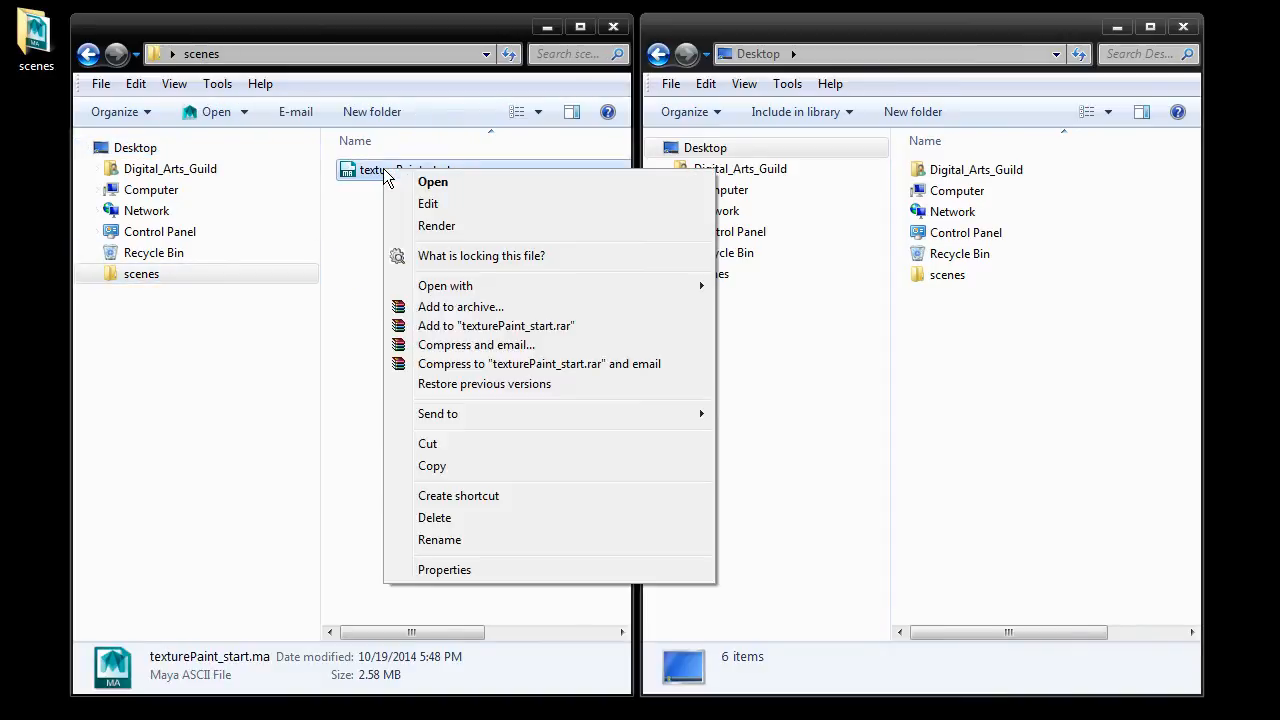
click(438, 466)
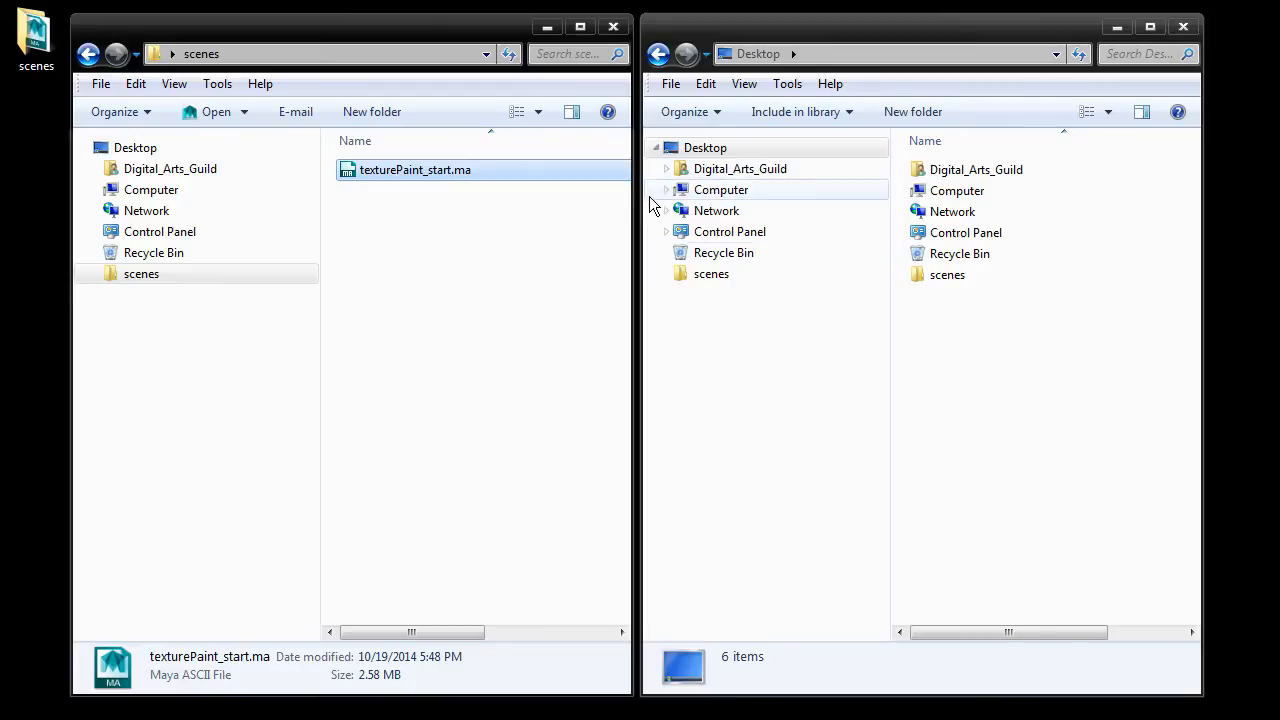
Step: Paste the copied scene file into the scenes folder of texturePaint_Project under My Documents, maya, projects
click(667, 169)
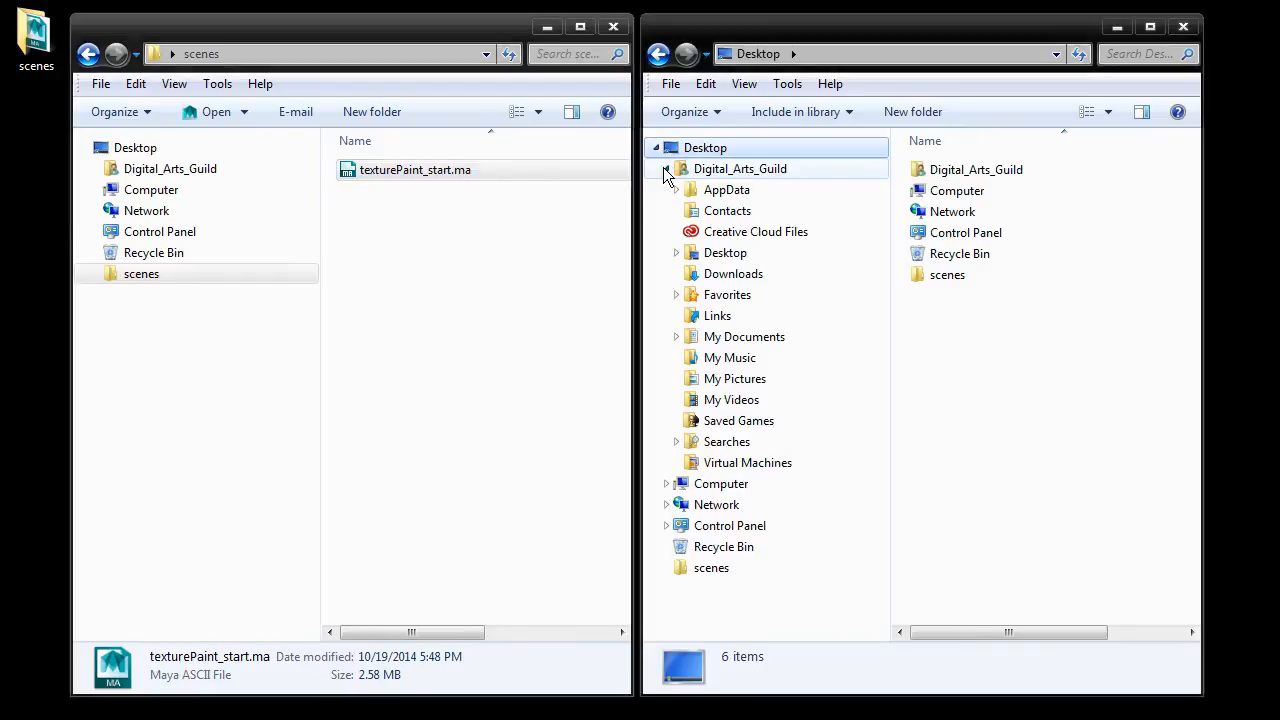
click(676, 337)
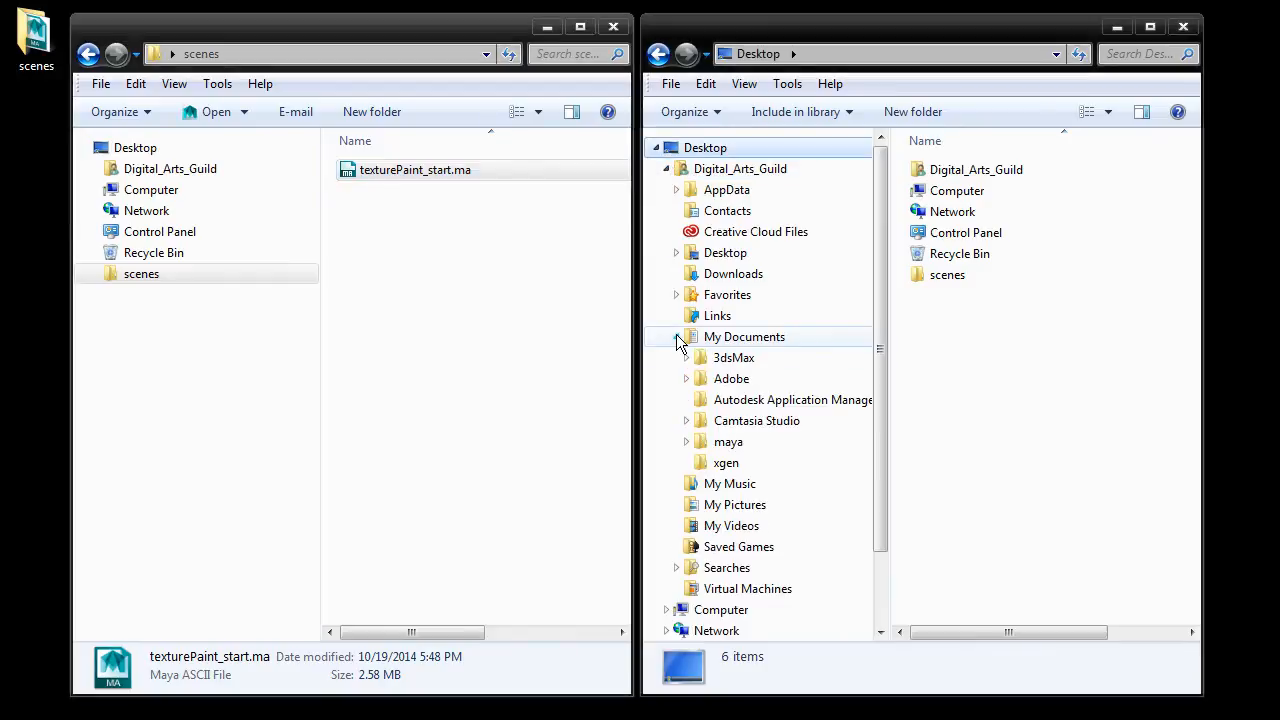
click(692, 444)
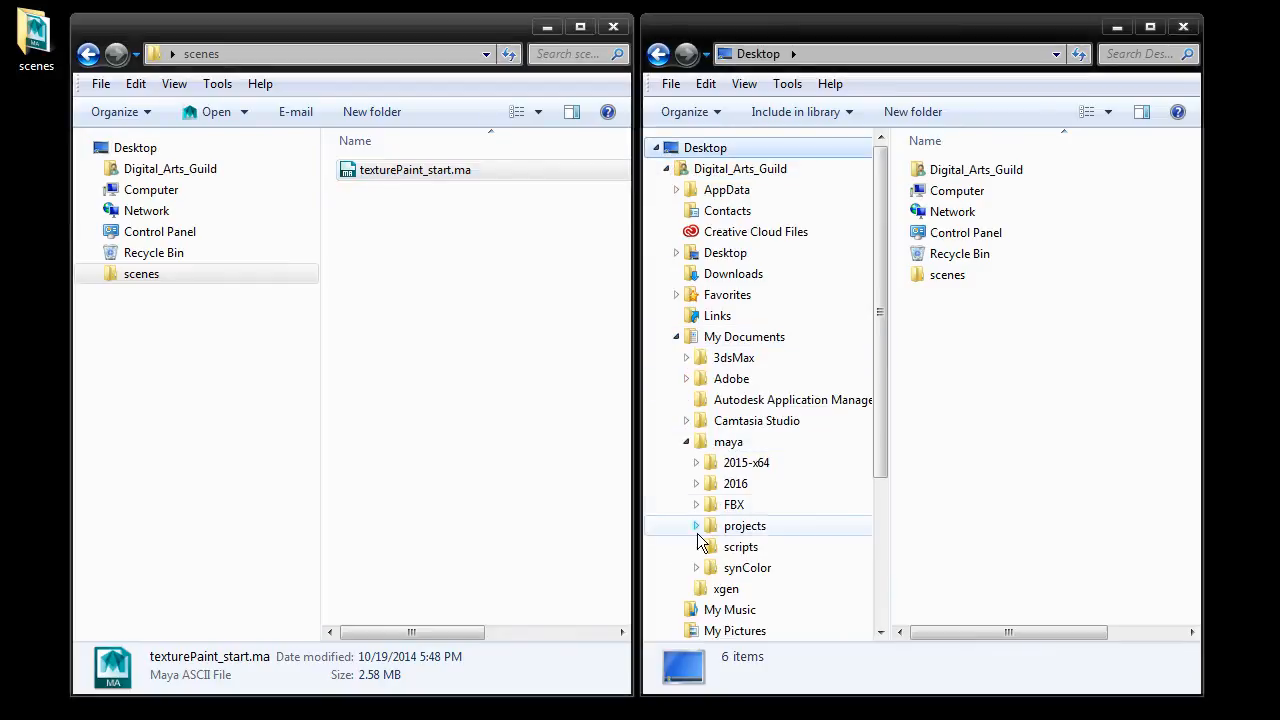
click(697, 526)
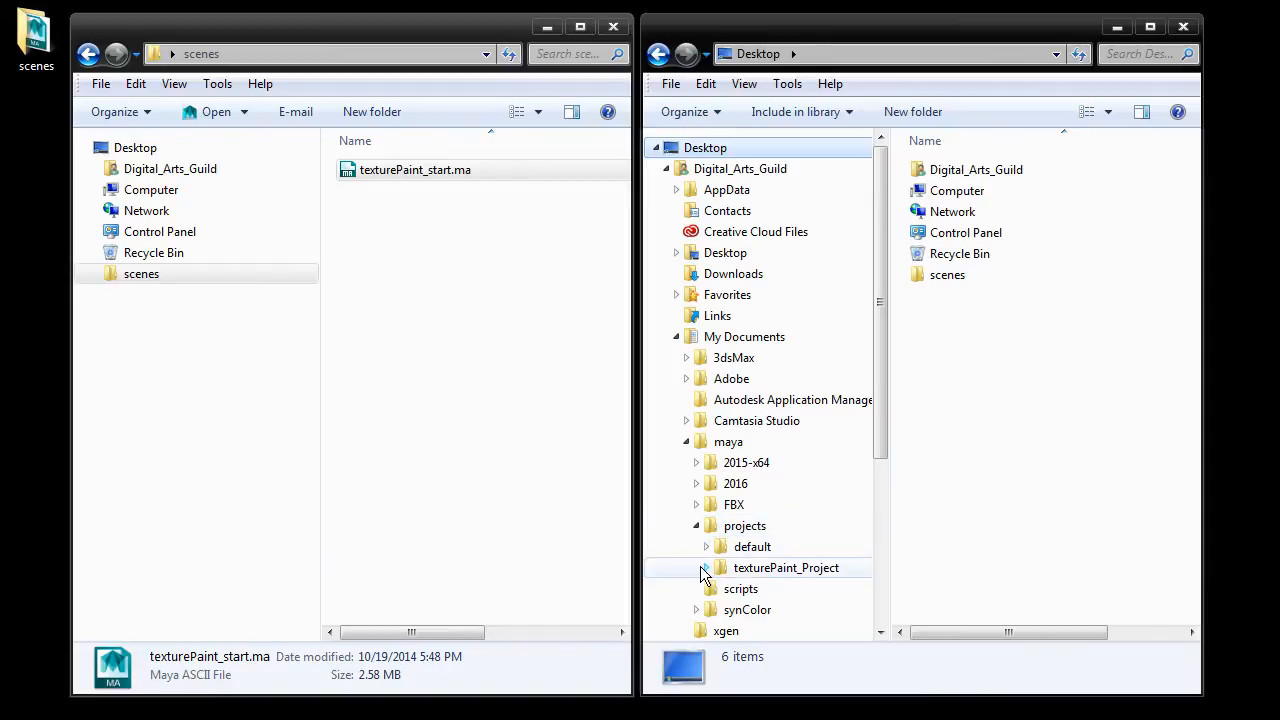
click(707, 568)
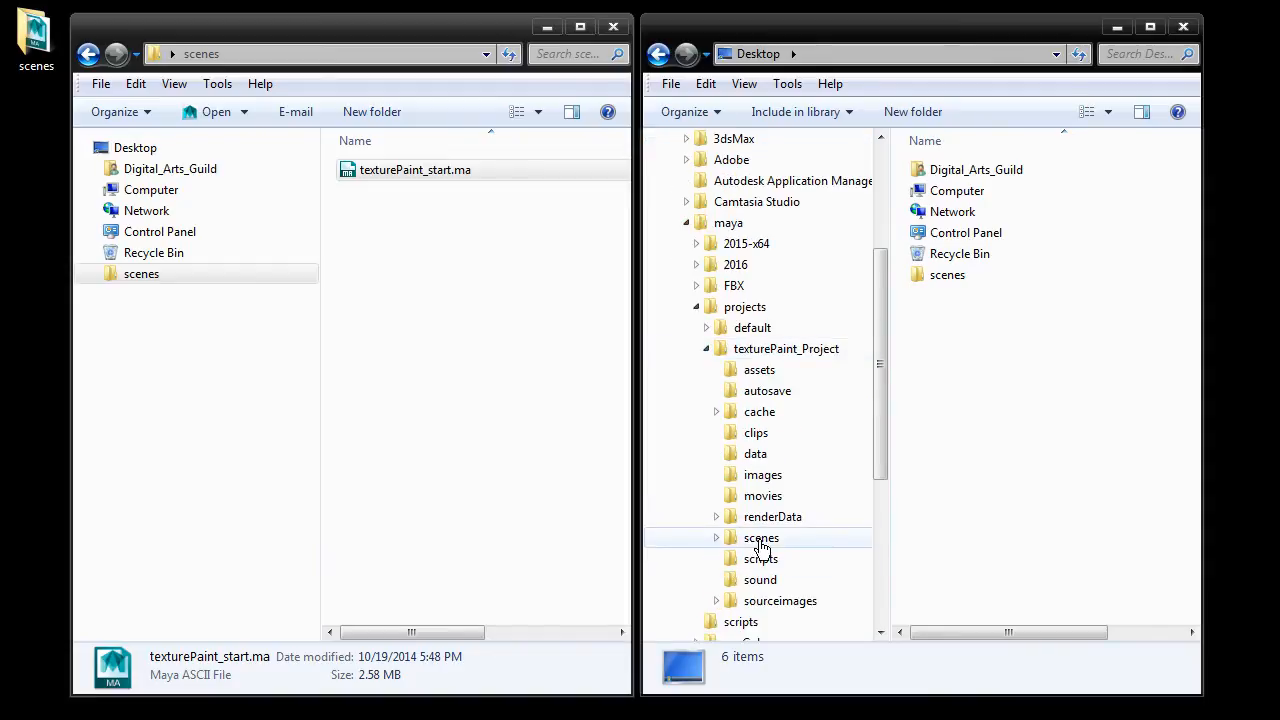
click(761, 539)
right_click(977, 262)
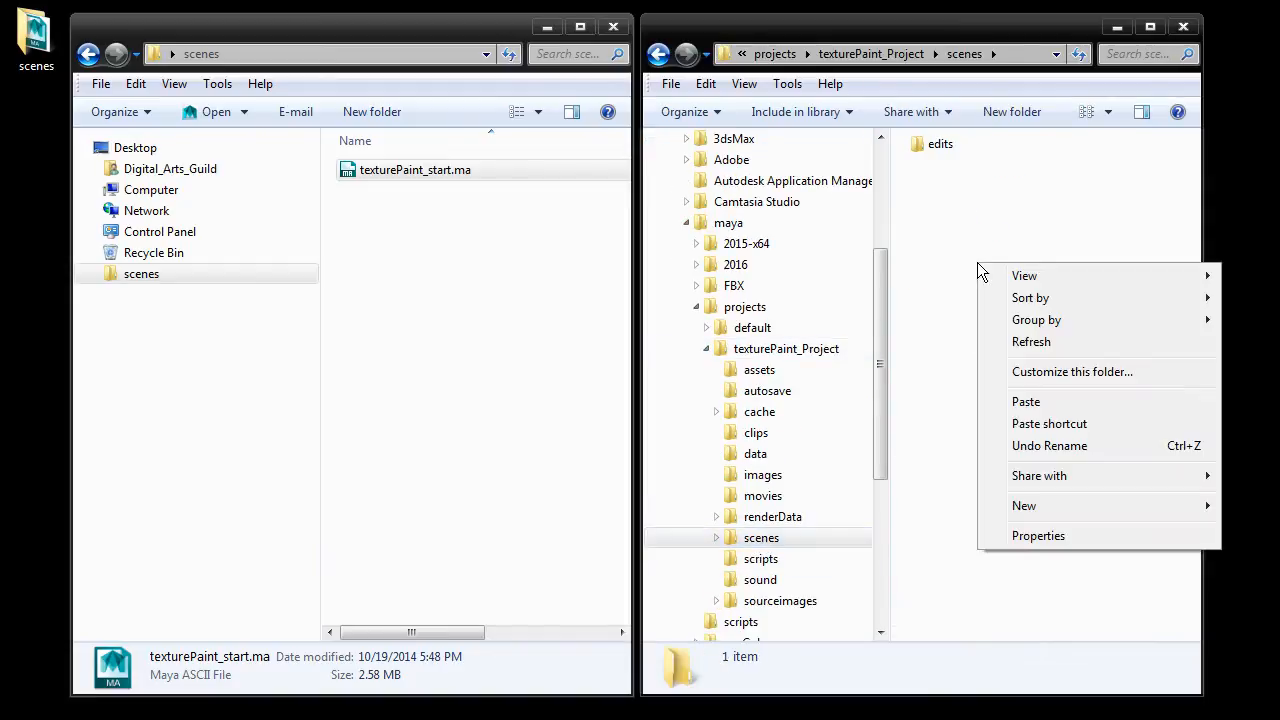
click(1091, 401)
click(1032, 394)
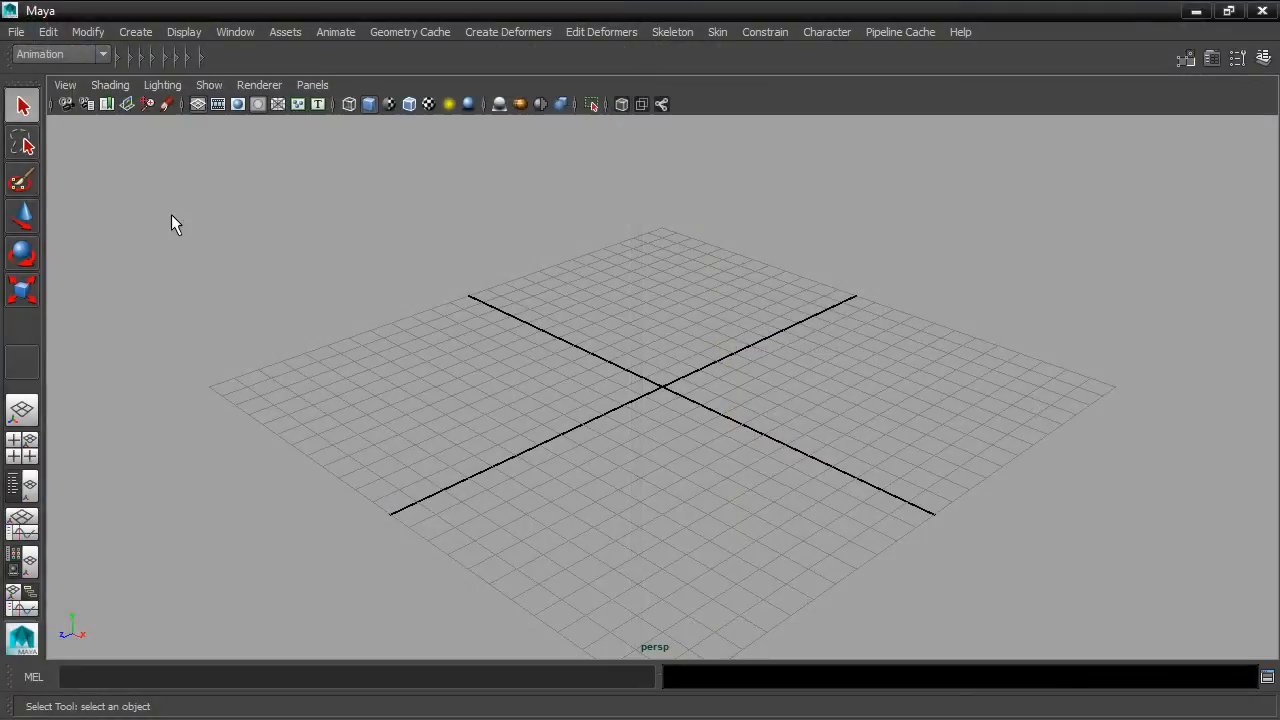
Step: Switch back to Maya and open the scene texturePaint_start.ma from the project's scenes folder
click(16, 33)
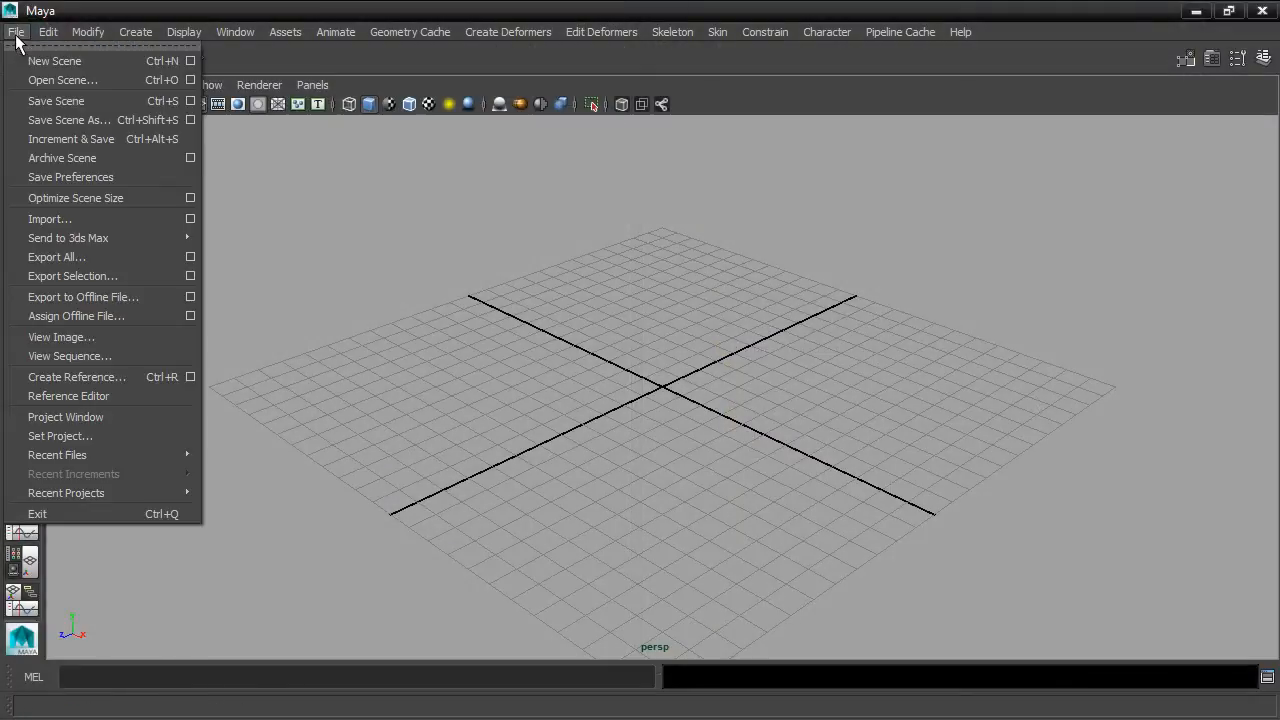
click(102, 84)
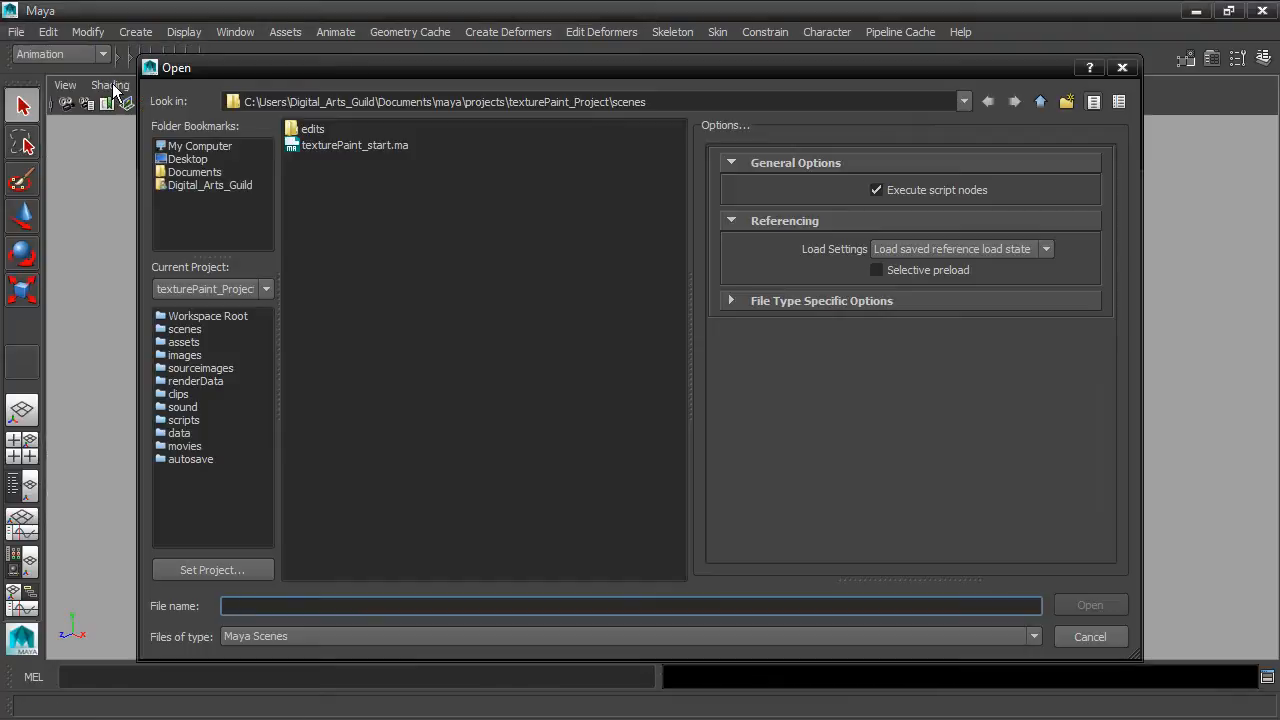
click(304, 147)
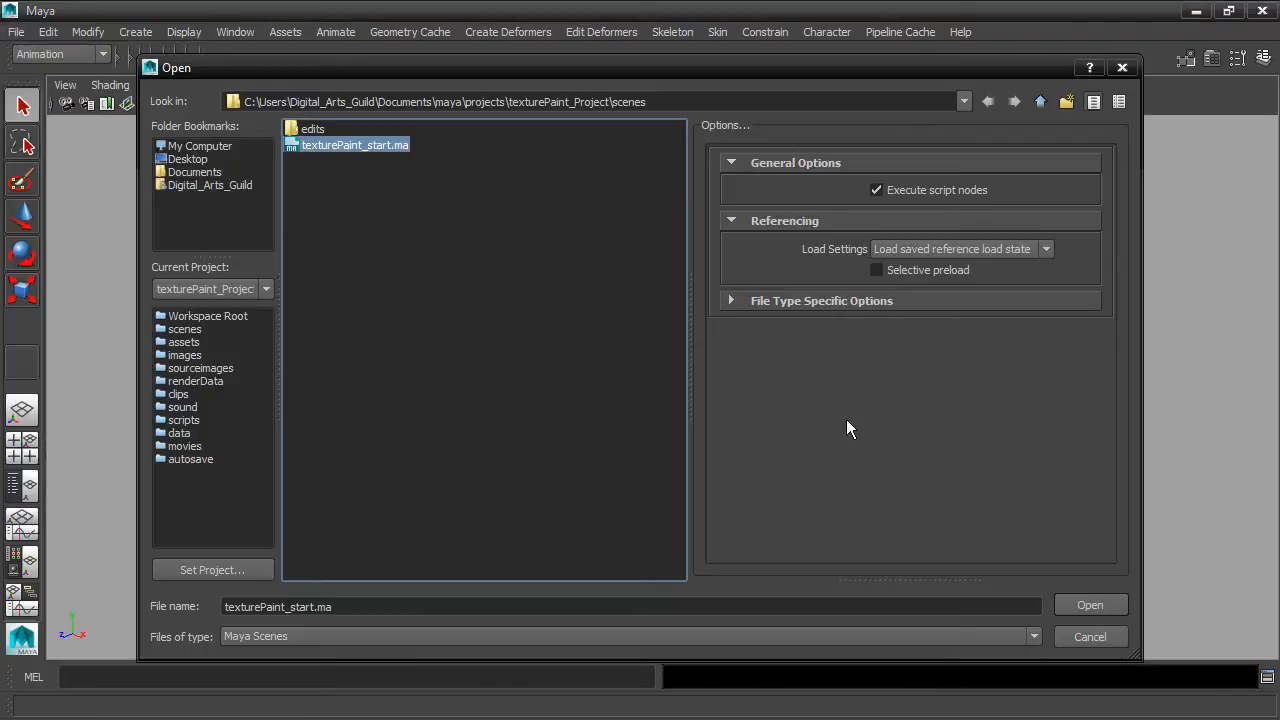
click(1097, 610)
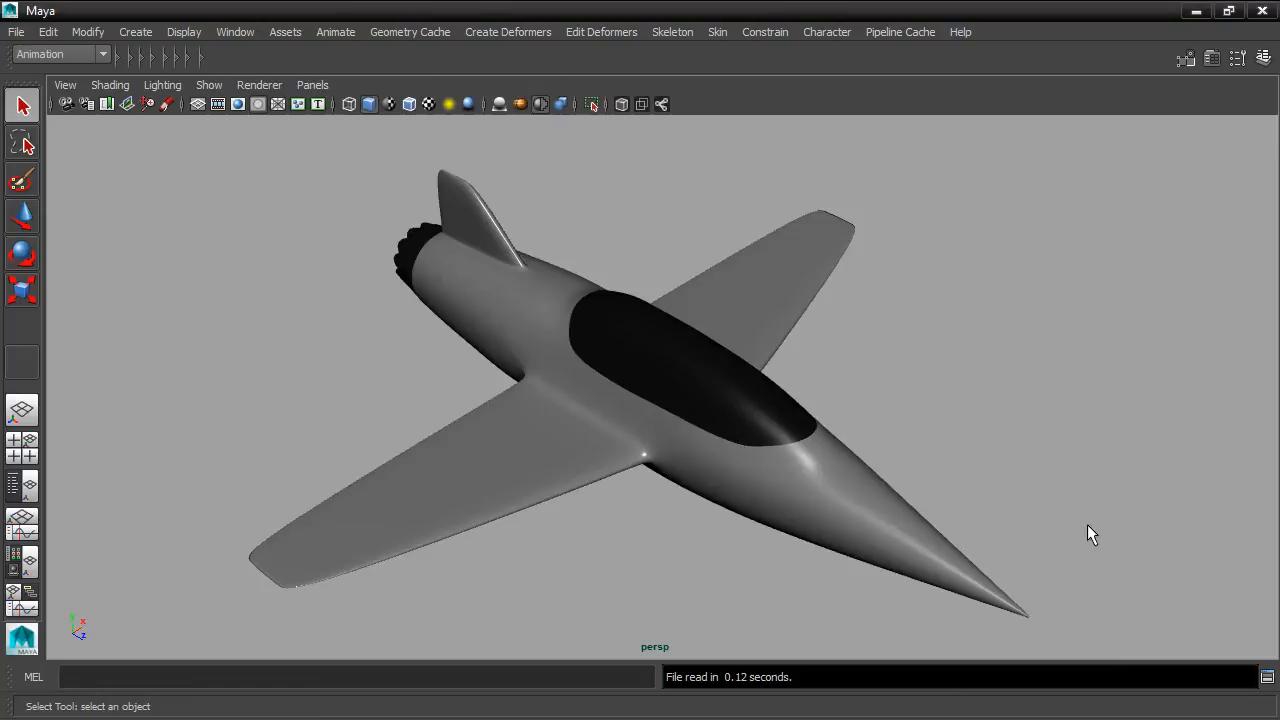
Step: Isolate the aircraft body without its canopy and engine, and display it smooth shaded
click(885, 509)
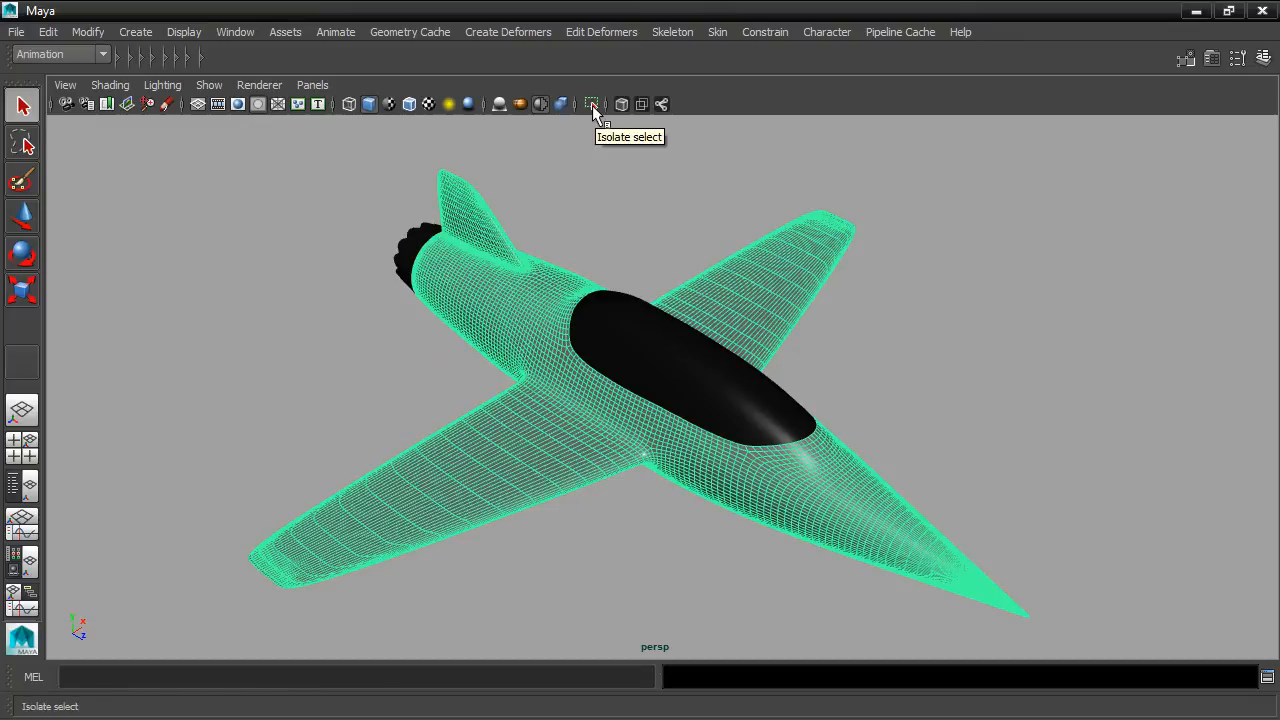
click(592, 105)
mouse_move(768, 297)
alt+mouse_down()
mouse_move(884, 276)
mouse_move(723, 291)
mouse_move(755, 290)
alt+mouse_up()
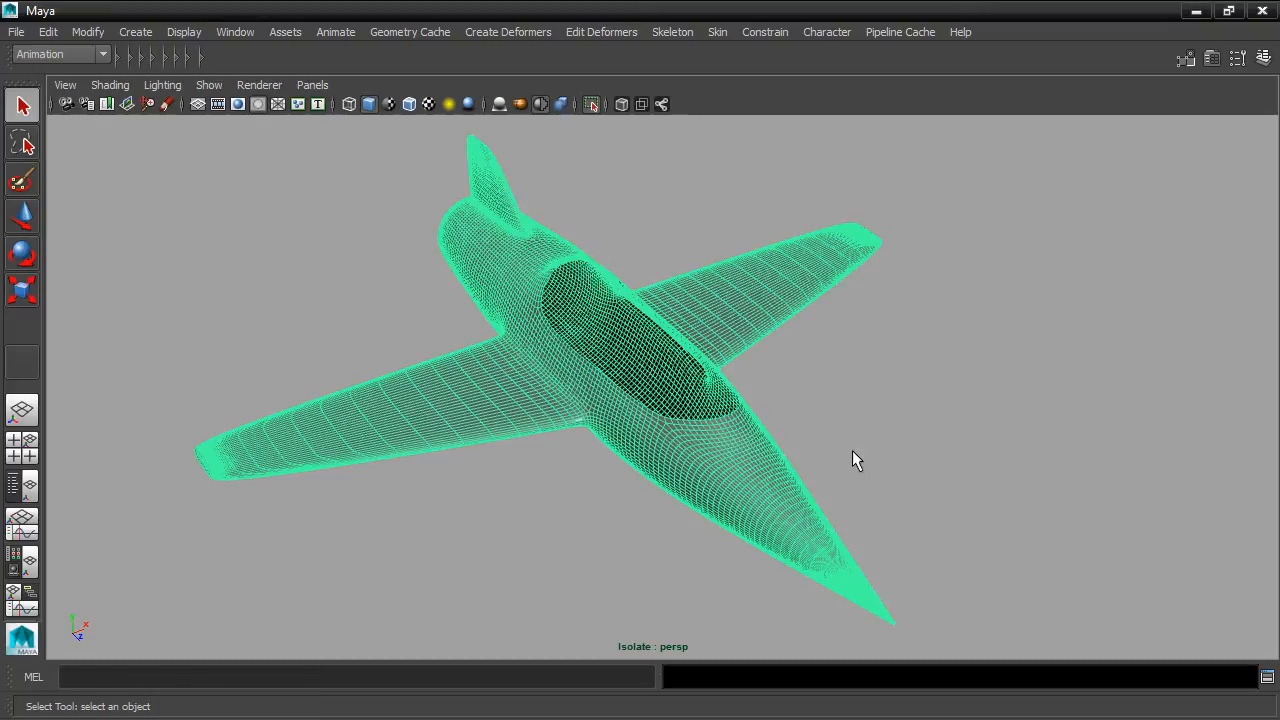
key(5)
mouse_move(873, 449)
alt+mouse_down()
mouse_move(929, 449)
mouse_move(896, 443)
alt+mouse_up()
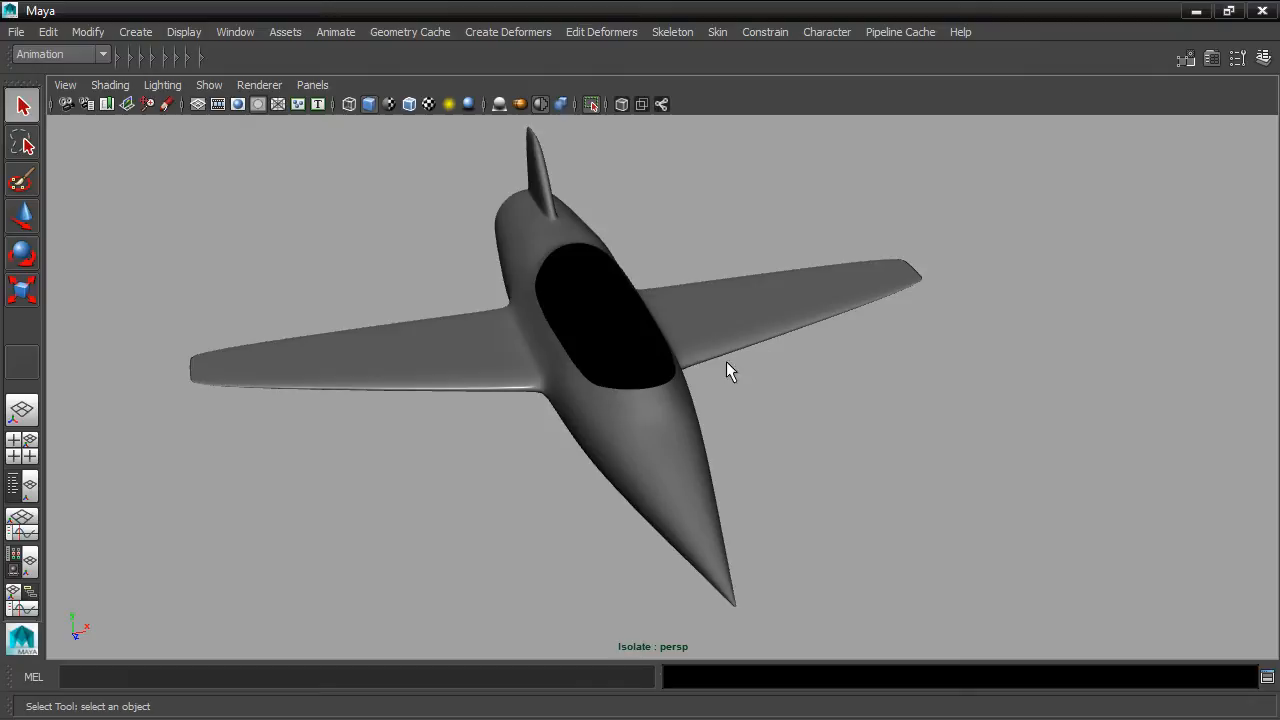
Step: Examine the isolated aircraft body from several sides, including the cockpit opening, tail fin, rear end and wings
alt+drag(716, 489, 716, 357)
alt+drag(547, 262, 694, 320)
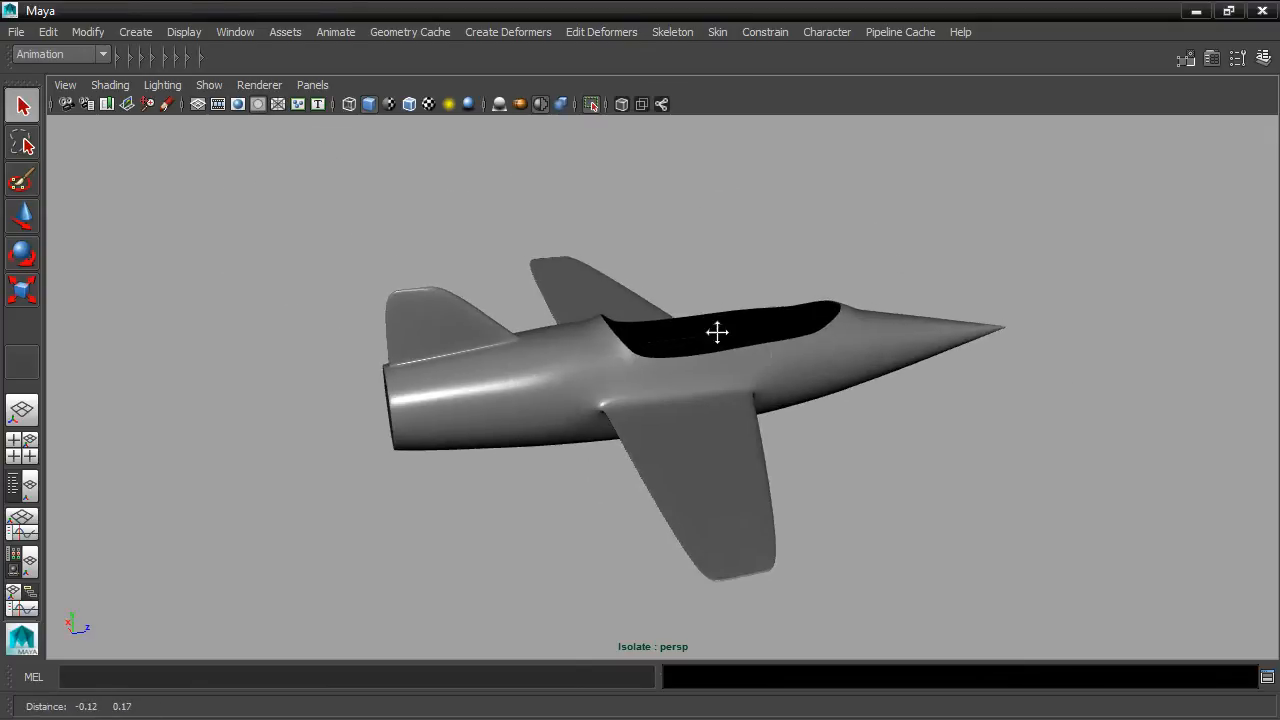
alt+right_drag(720, 335, 789, 371)
alt+drag(789, 371, 731, 329)
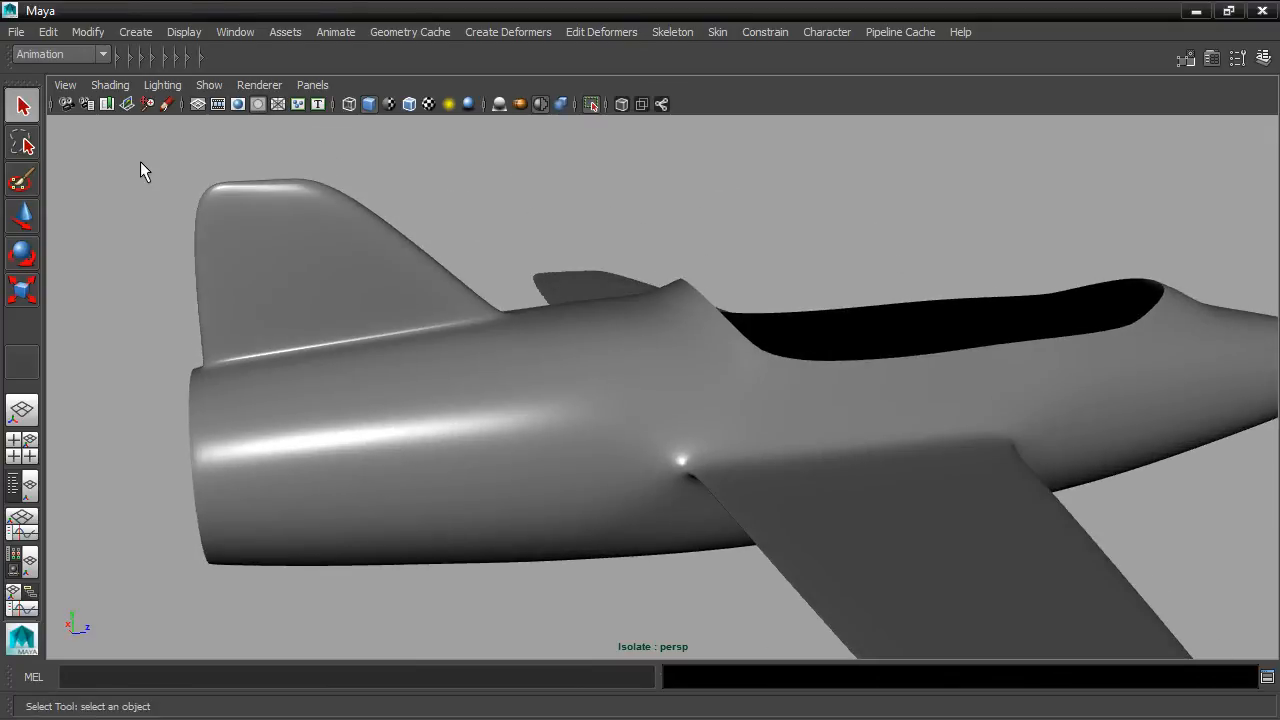
alt+drag(296, 351, 660, 332)
alt+middle_drag(476, 312, 722, 358)
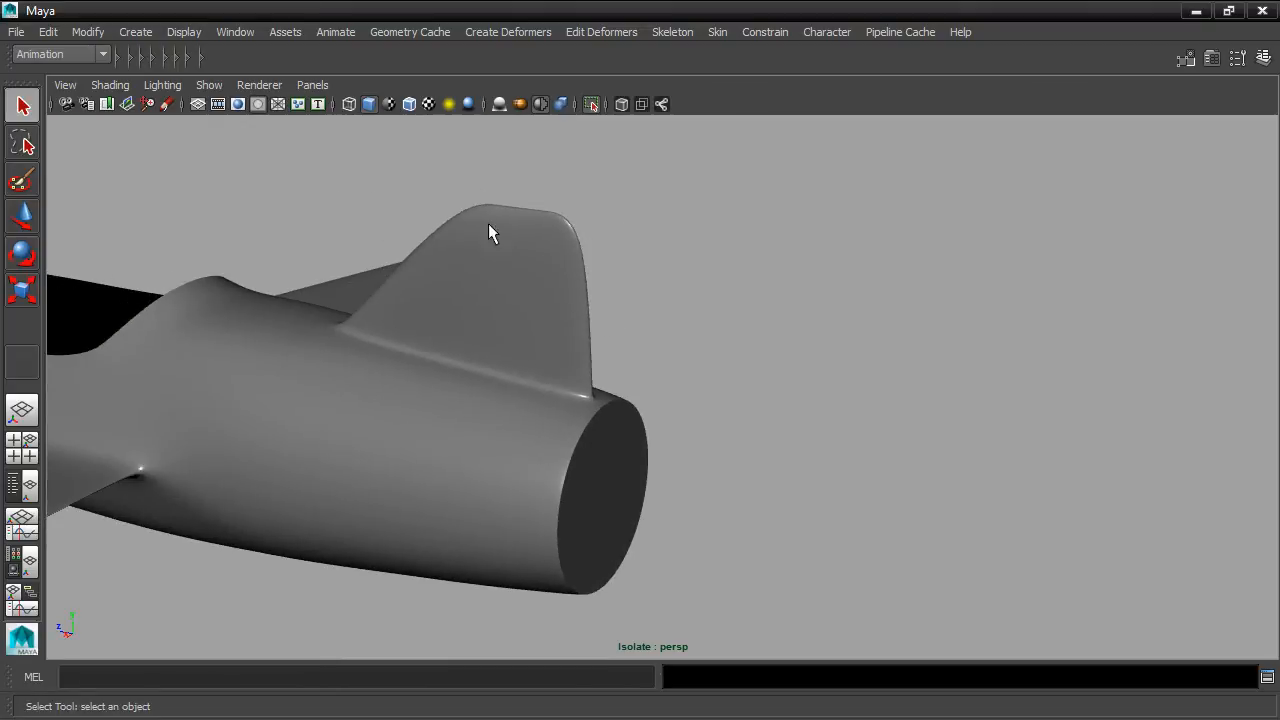
alt+right_drag(576, 216, 411, 283)
alt+drag(411, 283, 605, 275)
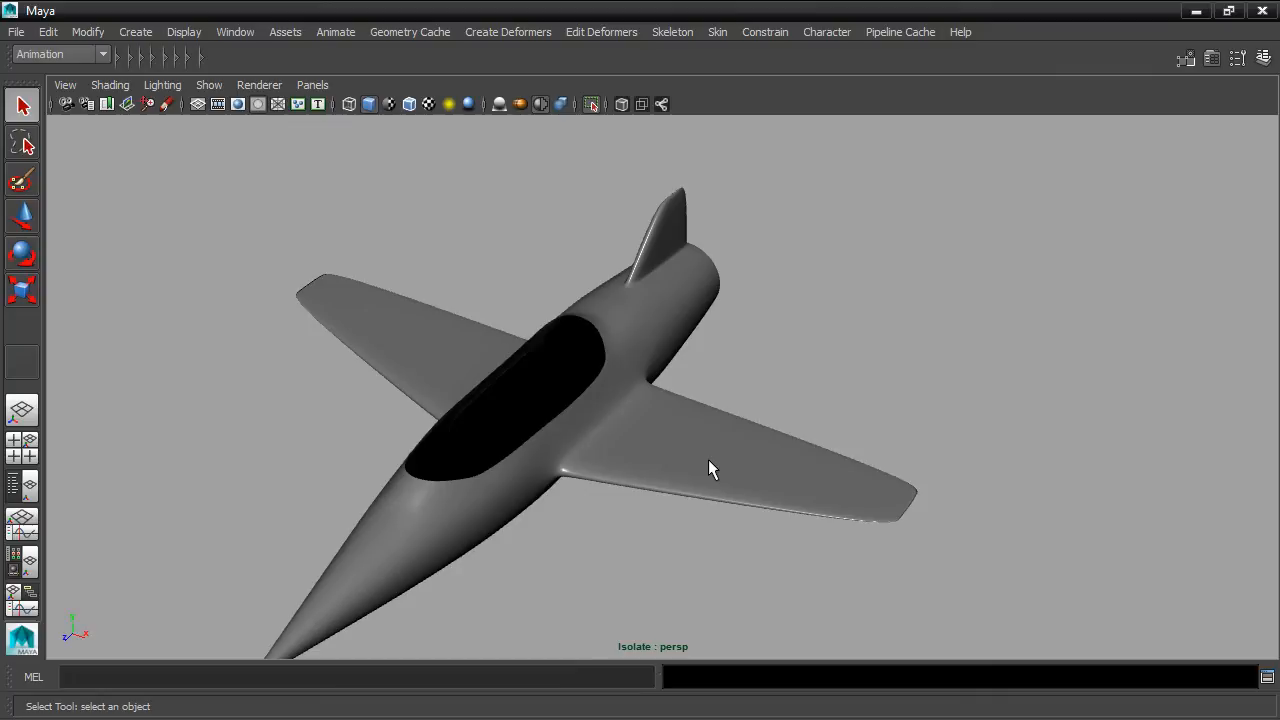
alt+drag(525, 541, 520, 480)
alt+middle_drag(520, 480, 616, 479)
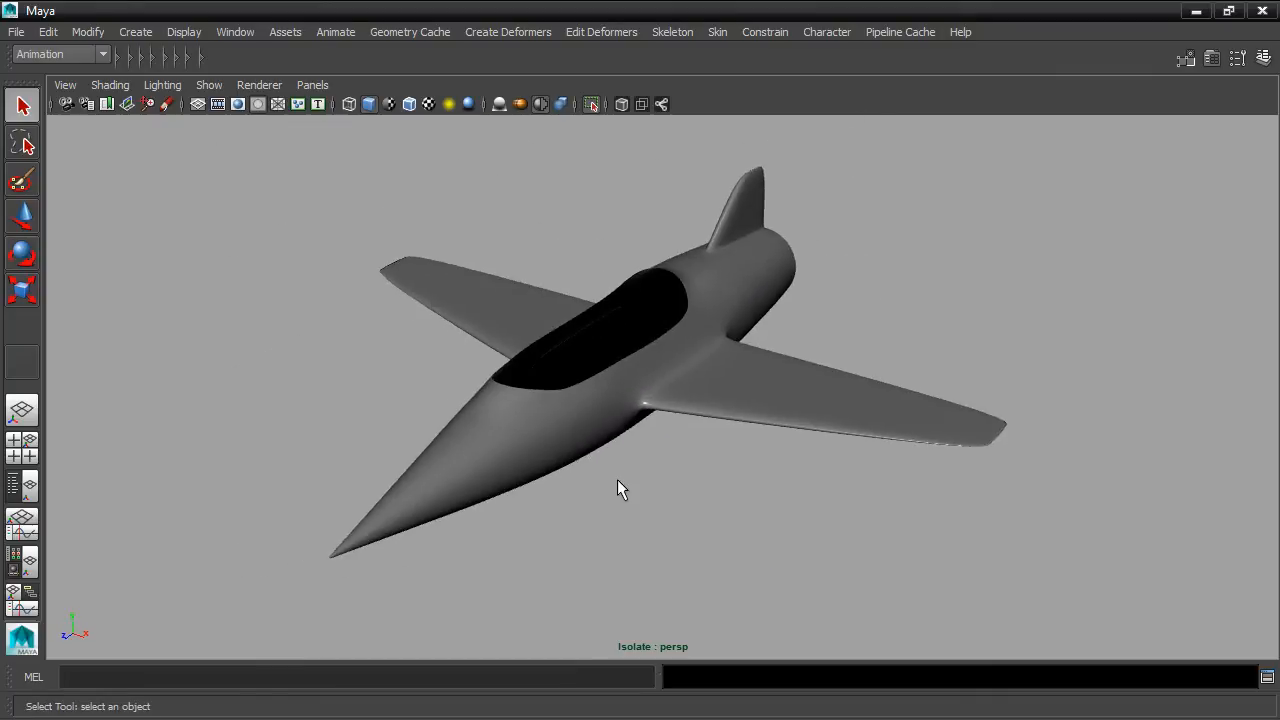
alt+drag(616, 480, 582, 478)
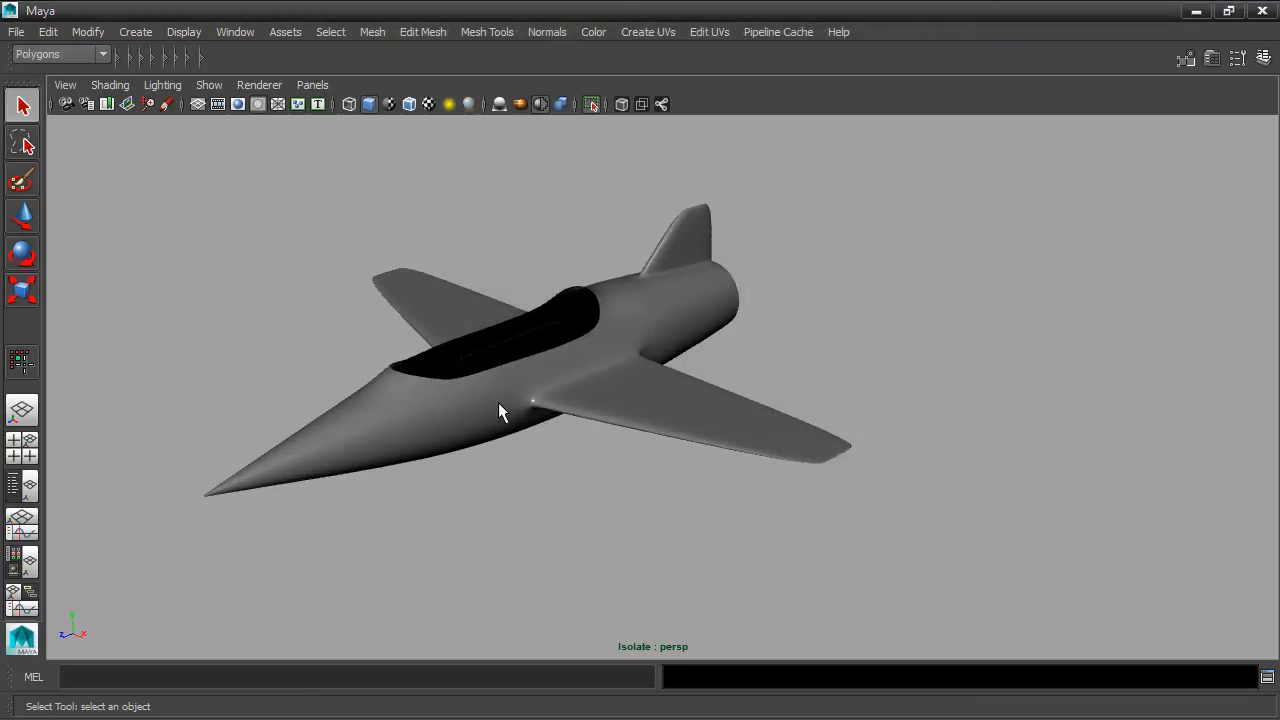
Step: Select the edge loop running around the aircraft body and wings from the nose, dividing the upper half from the lower half
click(498, 403)
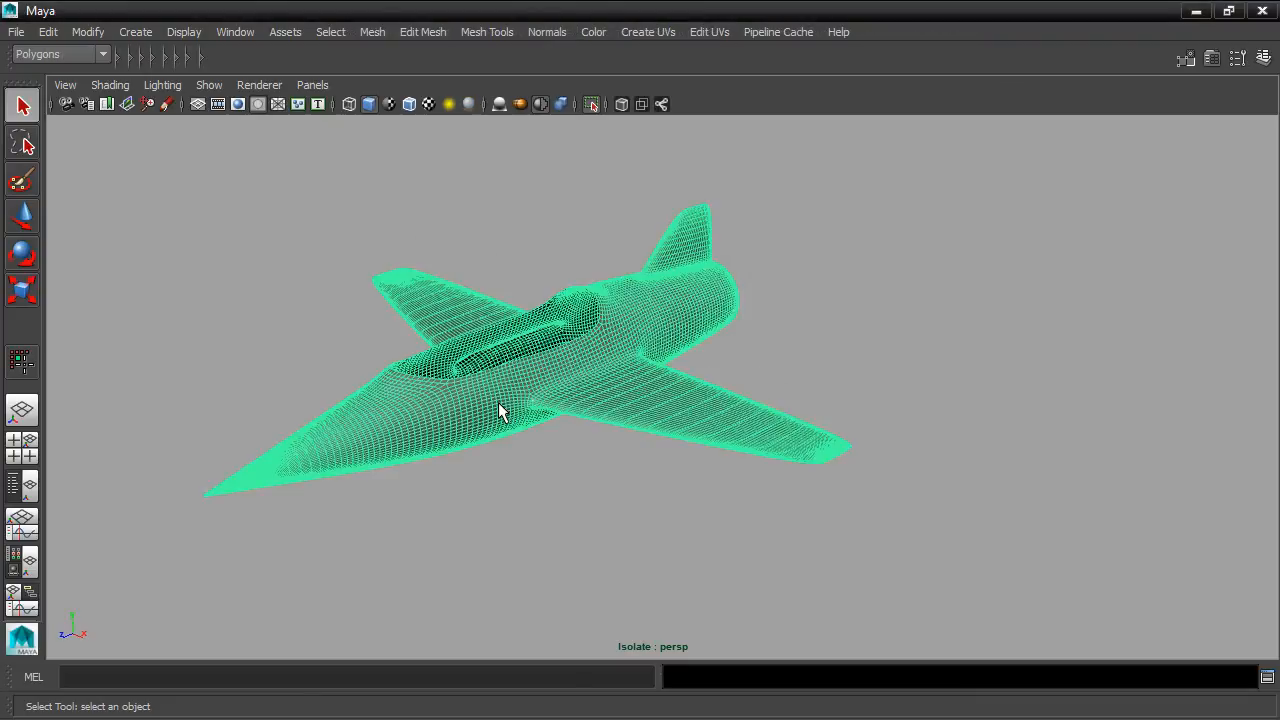
right_drag(500, 410, 494, 198)
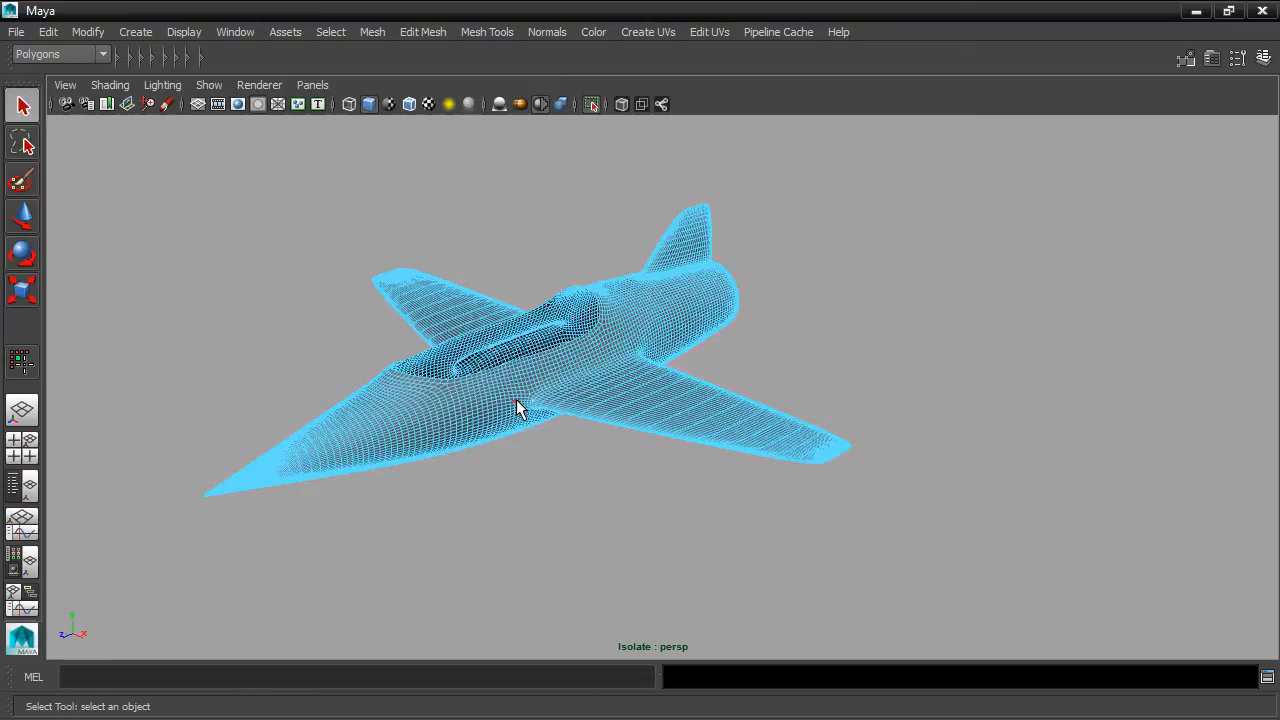
scroll(516, 399, up, 6)
alt+middle_drag(514, 397, 698, 334)
scroll(698, 338, up, 5)
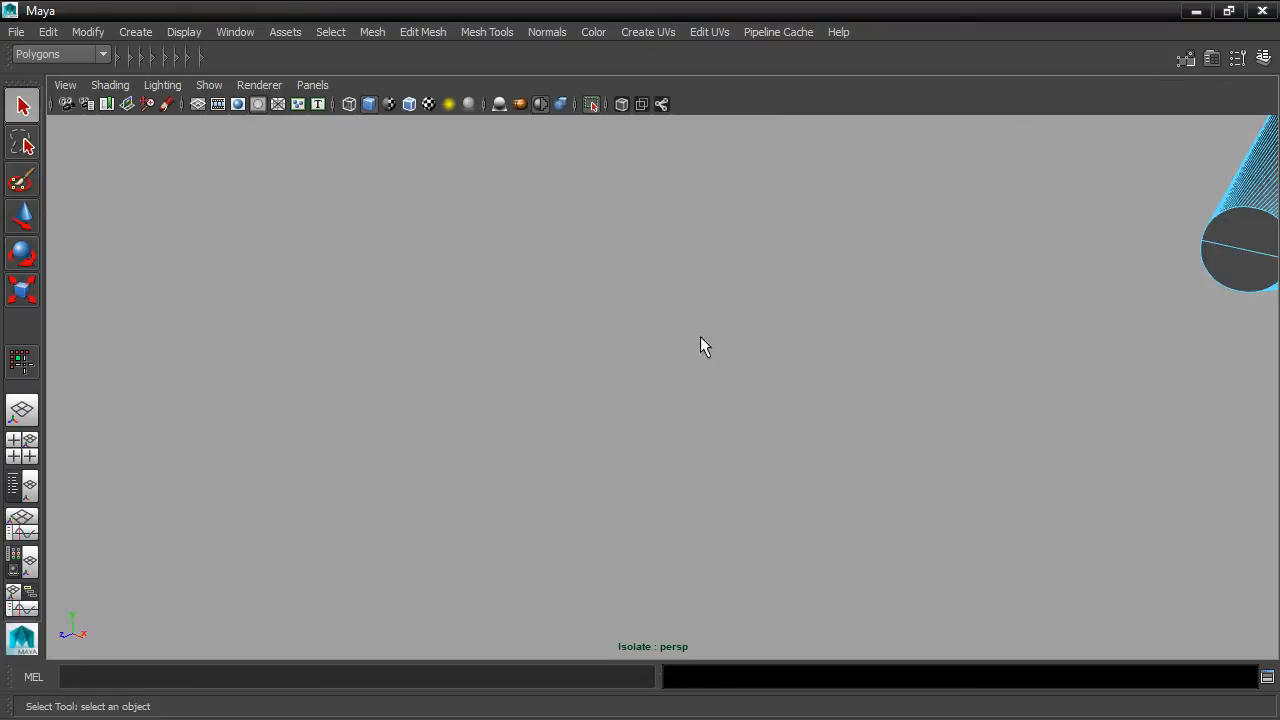
alt+middle_drag(929, 312, 906, 346)
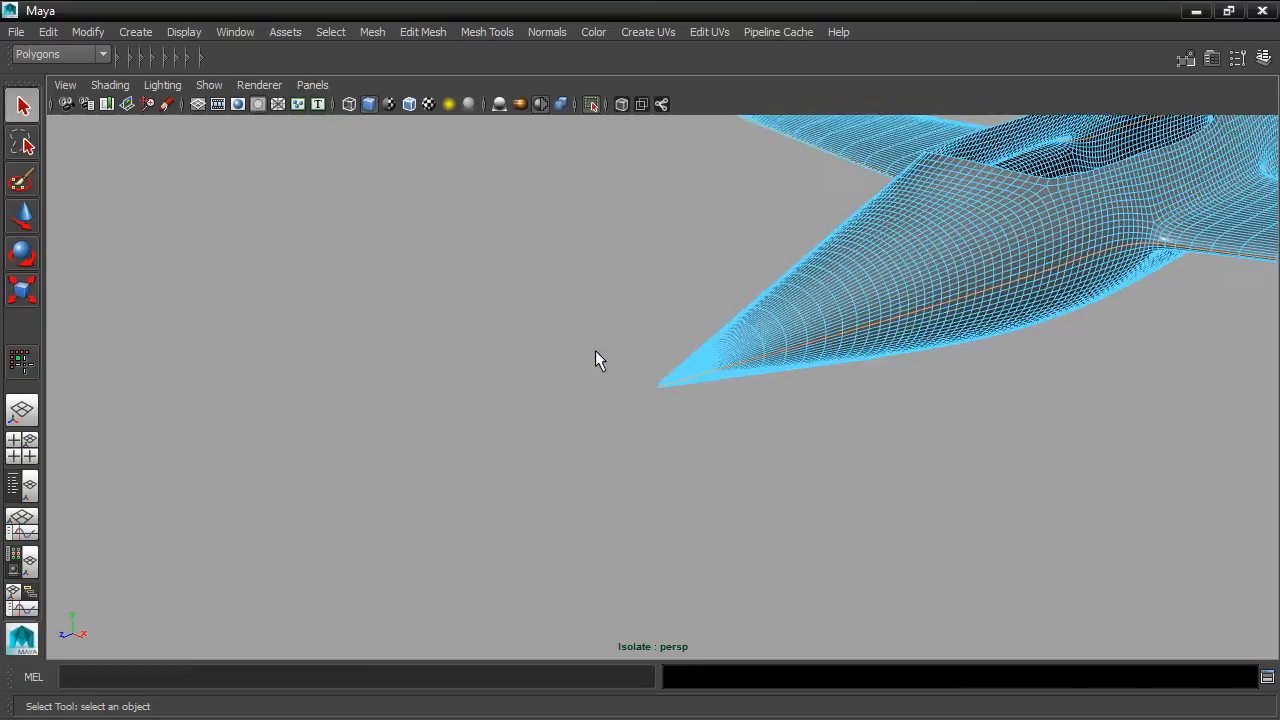
alt+drag(595, 360, 740, 308)
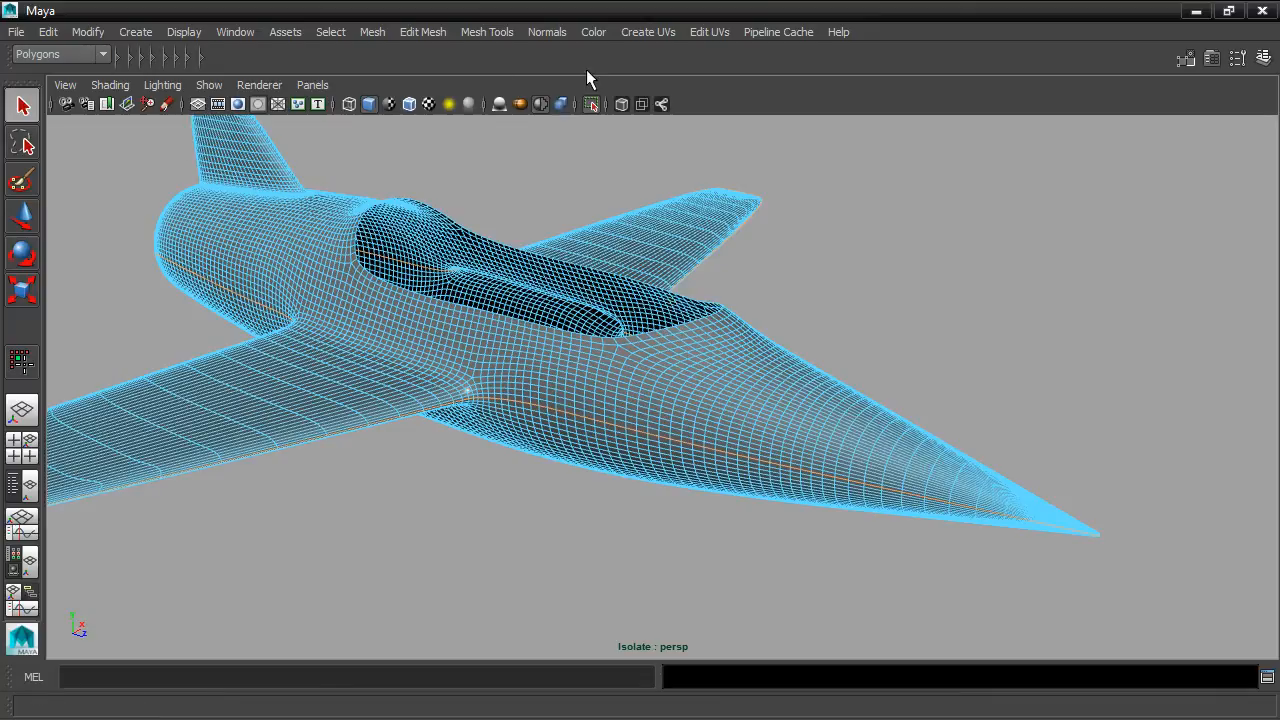
Step: Open the UV Texture Editor and display the checker texture on the aircraft body, keeping the viewport renderer on Viewport 2.0
click(695, 31)
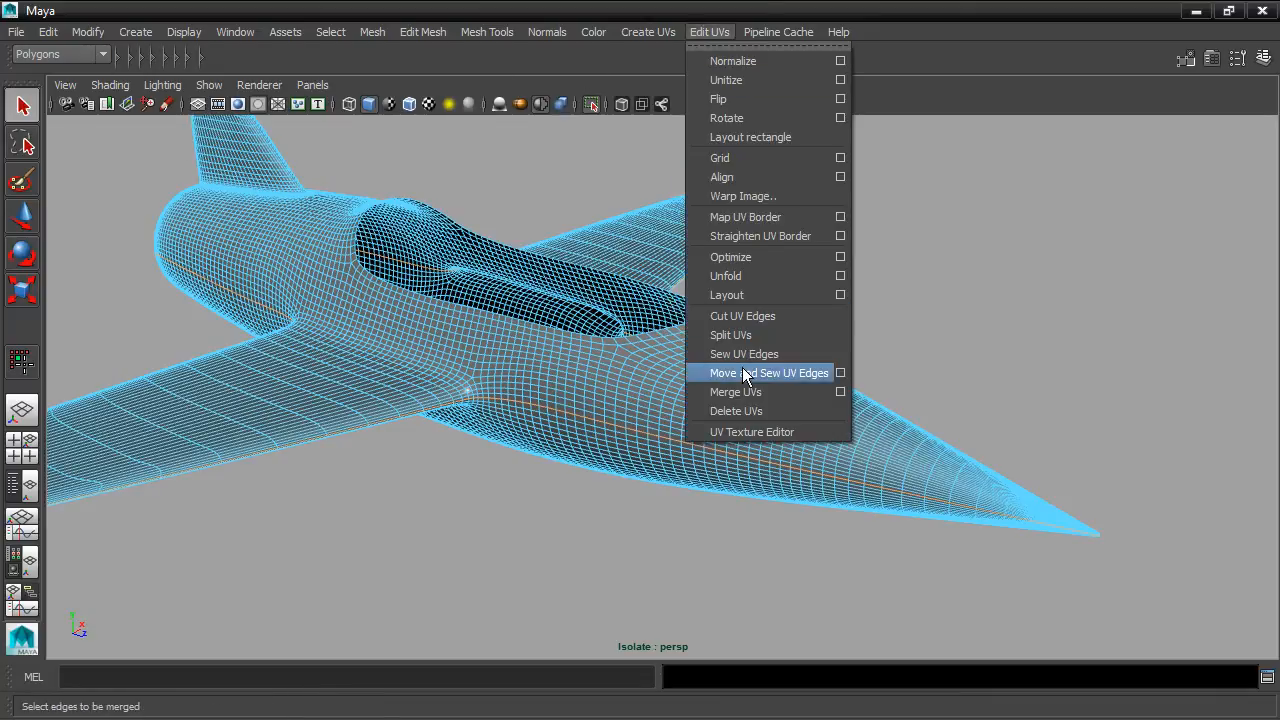
click(745, 433)
scroll(763, 366, up, 4)
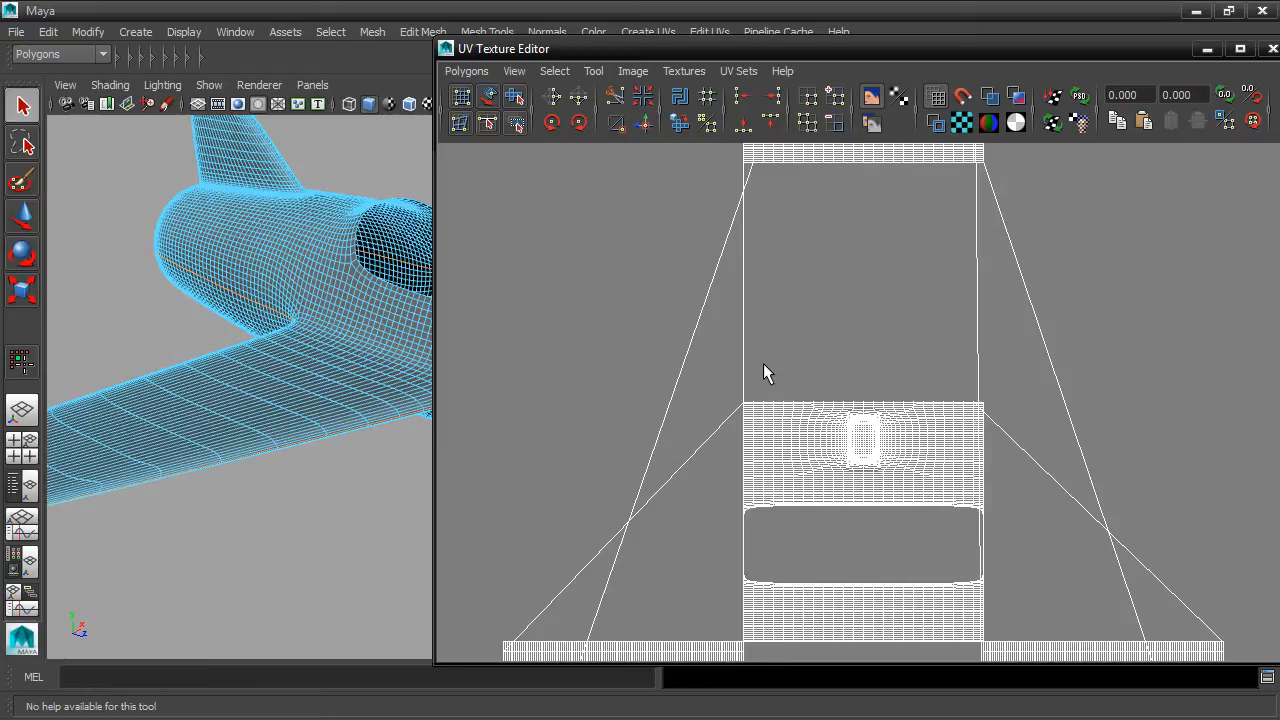
click(961, 121)
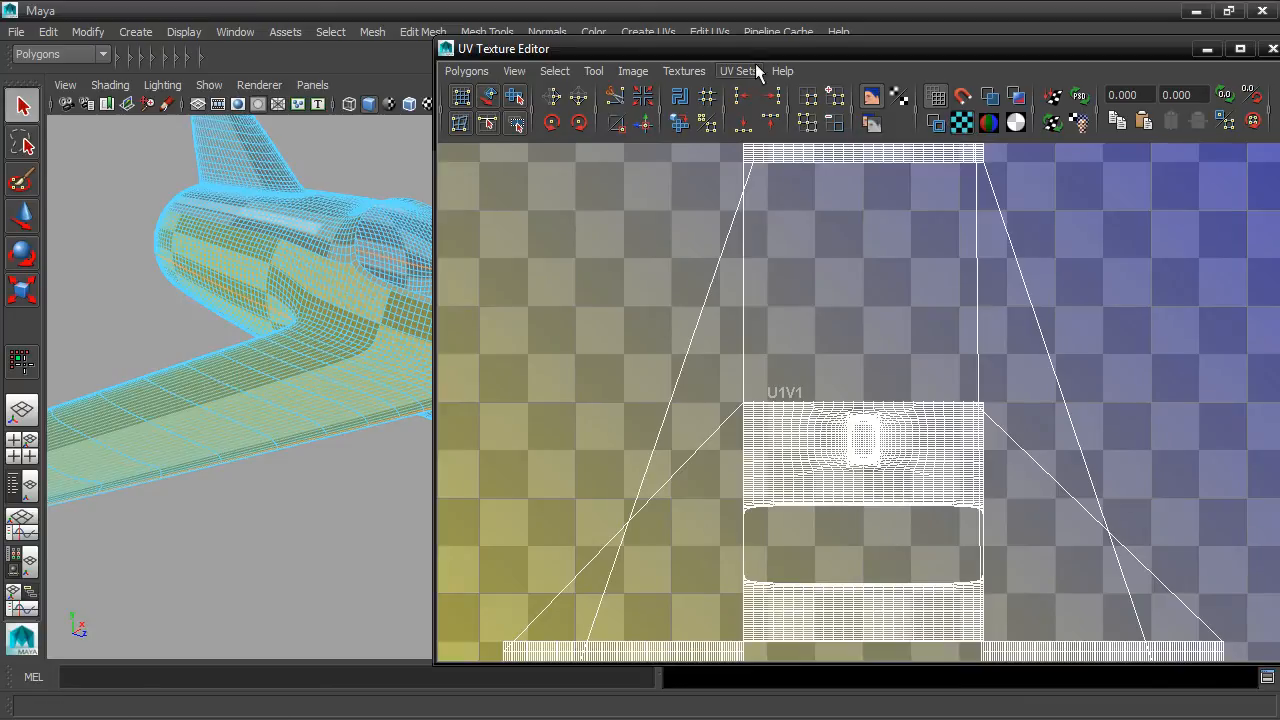
drag(740, 54, 701, 39)
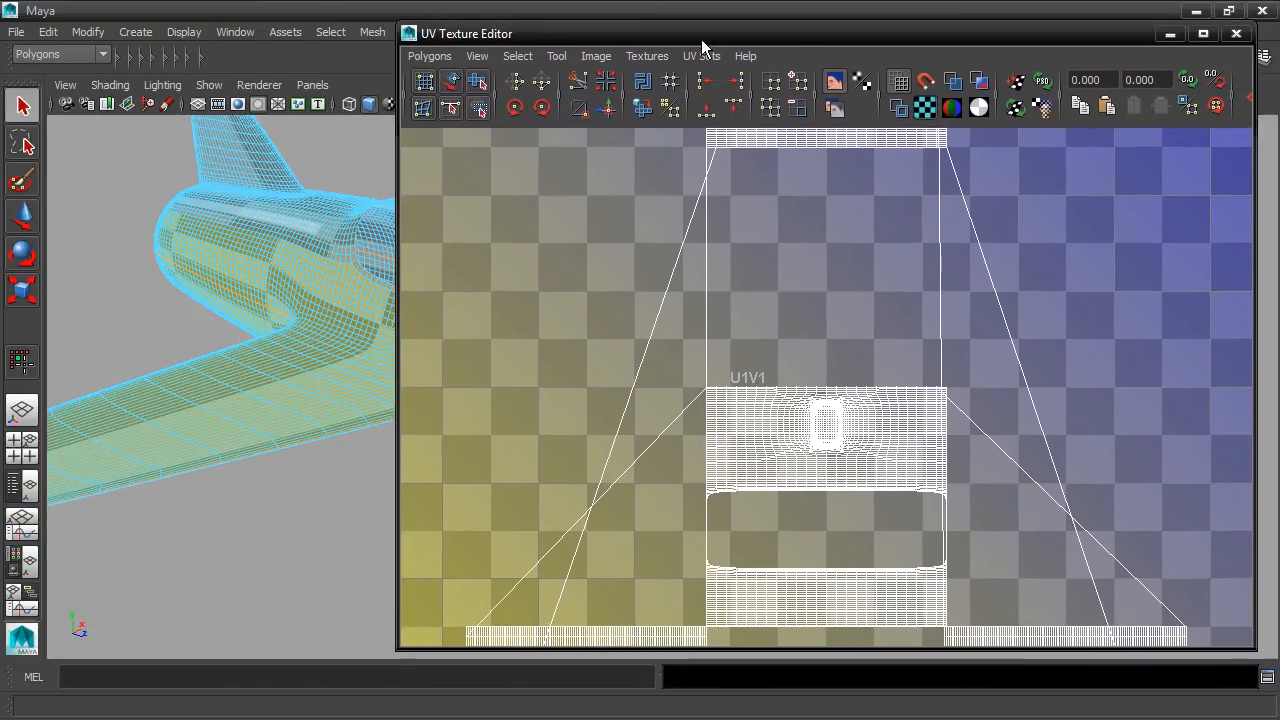
drag(494, 34, 598, 72)
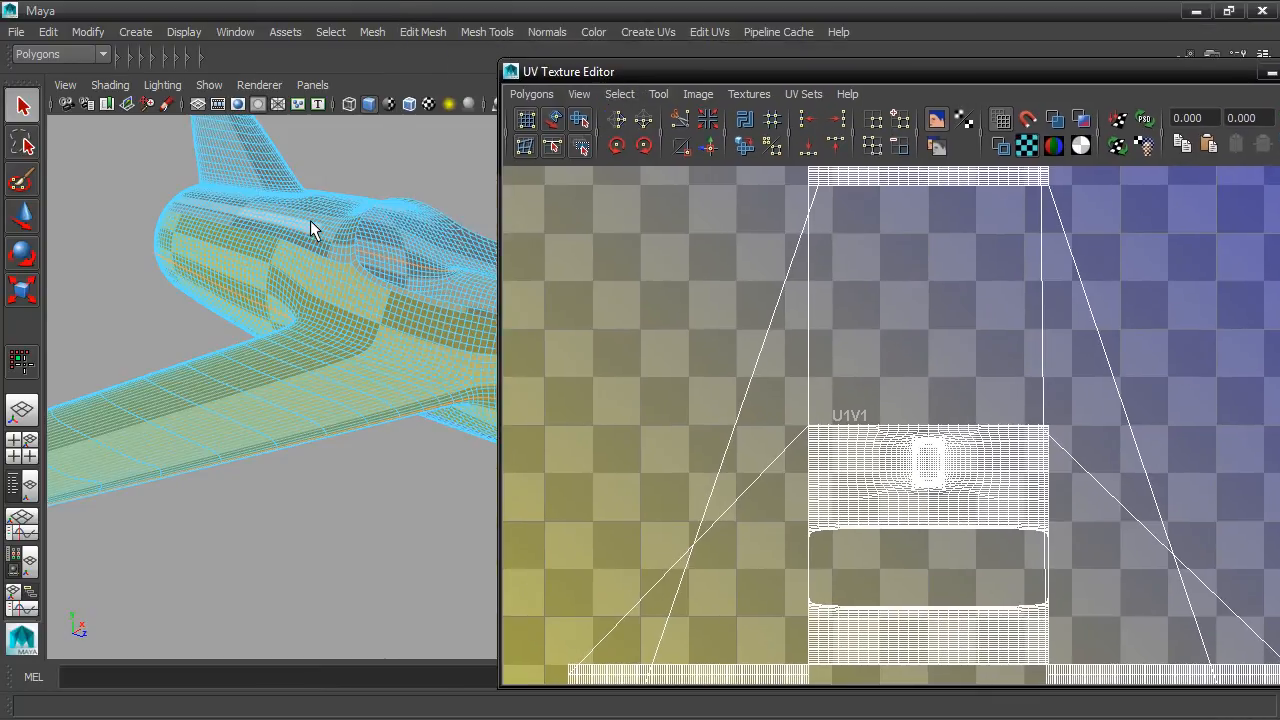
alt+drag(284, 272, 258, 323)
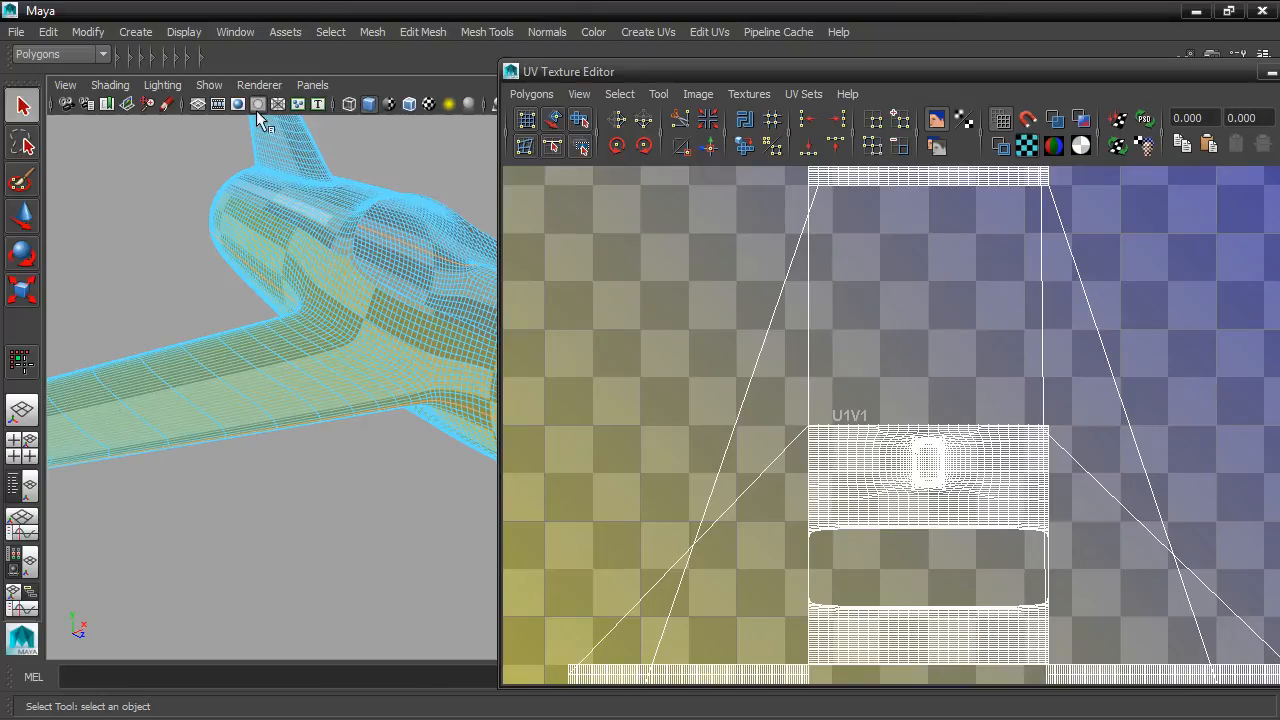
click(257, 85)
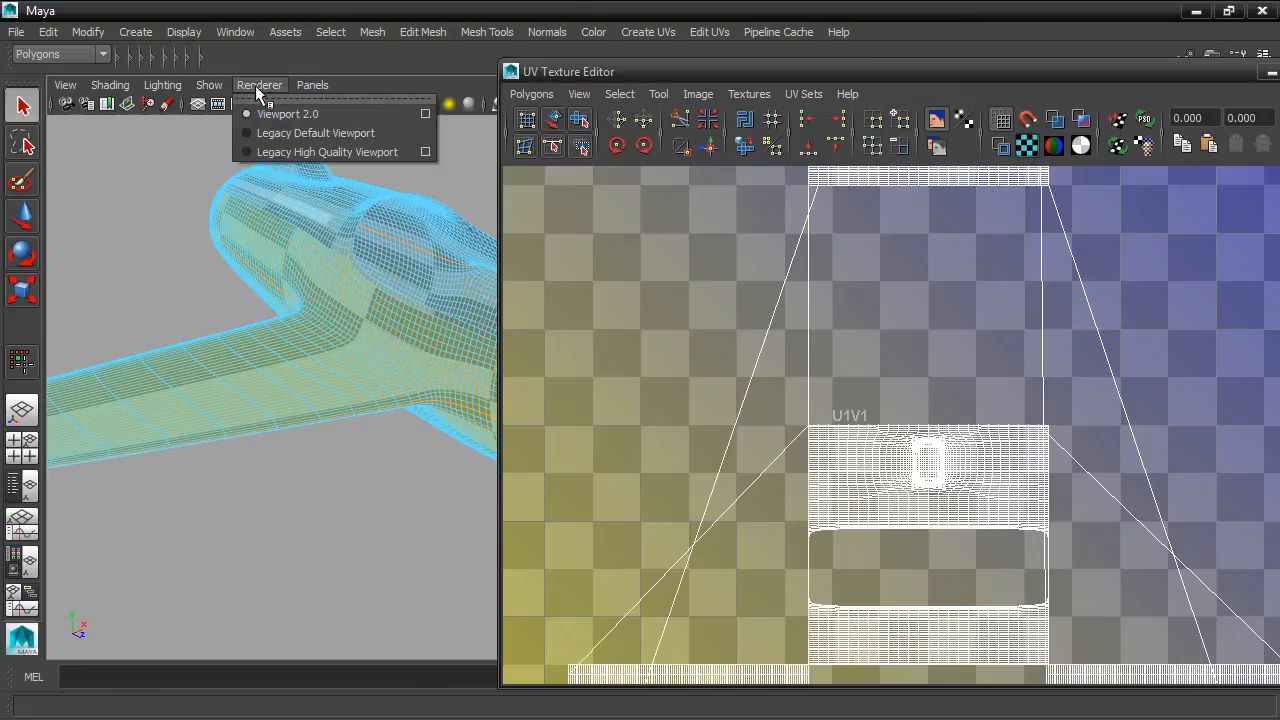
click(316, 110)
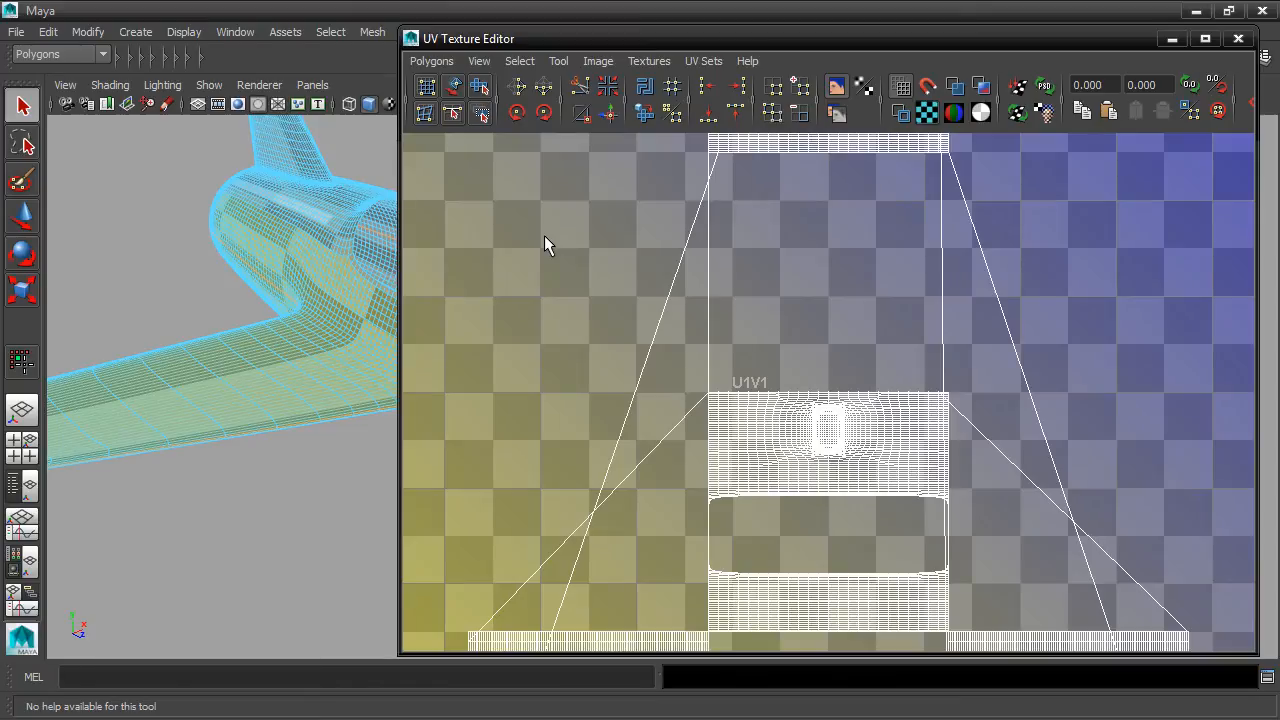
Step: Cut the UVs along the selected edge loop and check the separation by selecting each UV shell in turn
click(580, 88)
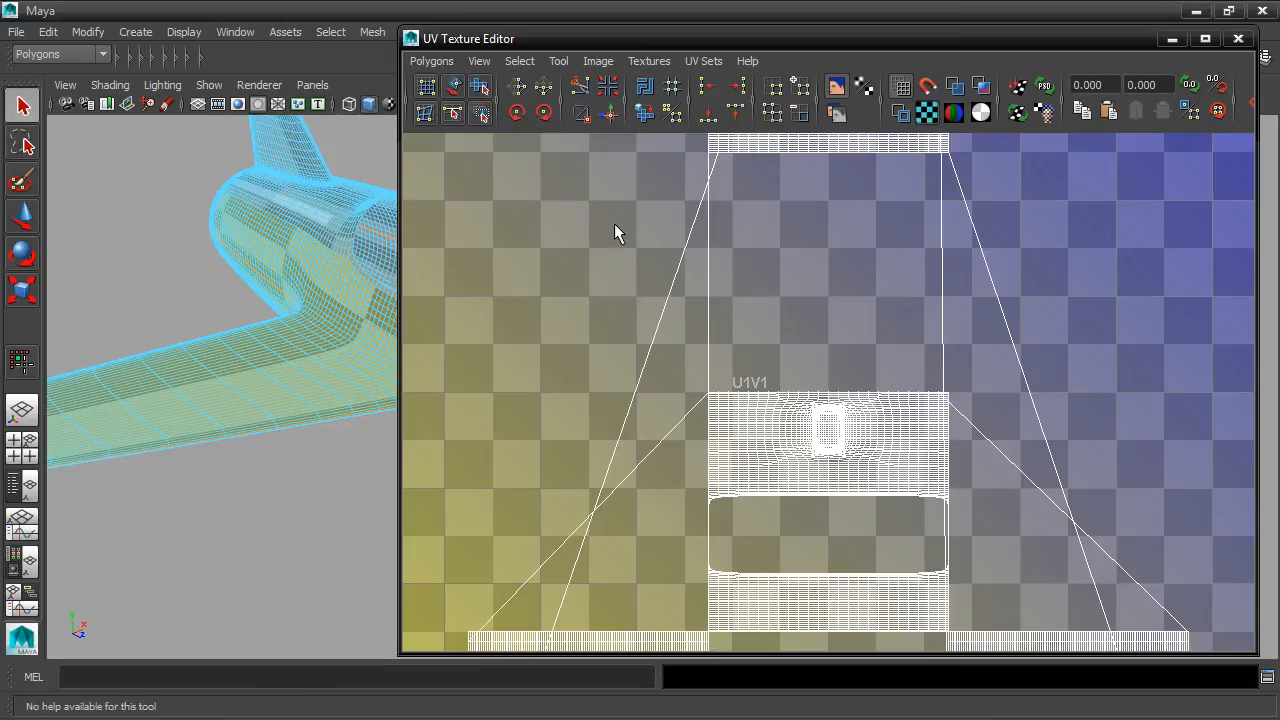
right_click(622, 249)
right_drag(622, 249, 577, 234)
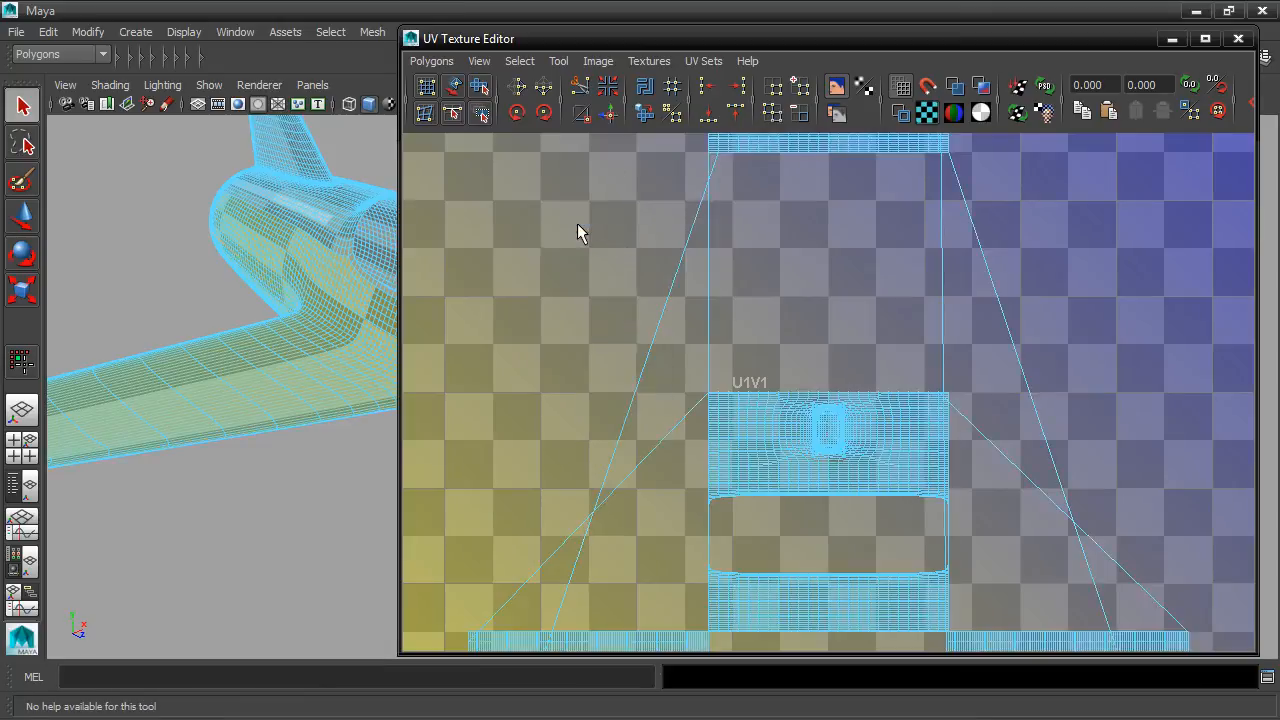
click(727, 419)
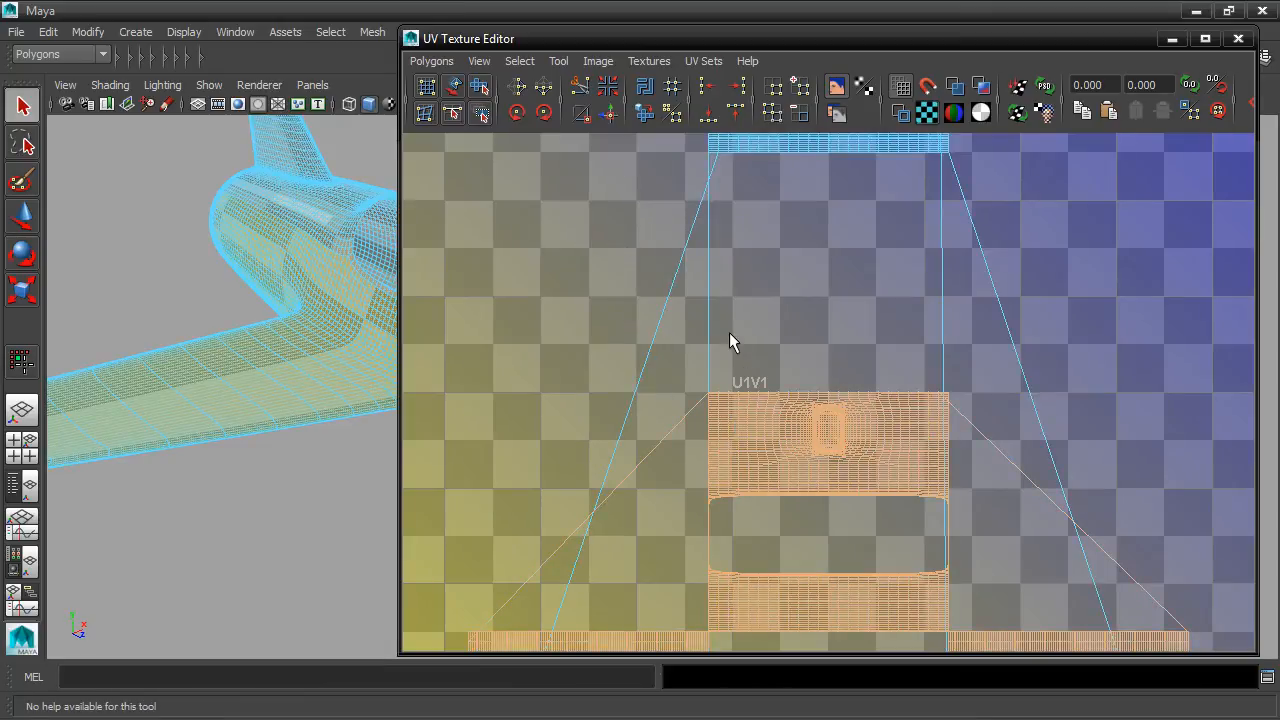
scroll(730, 341, down, 4)
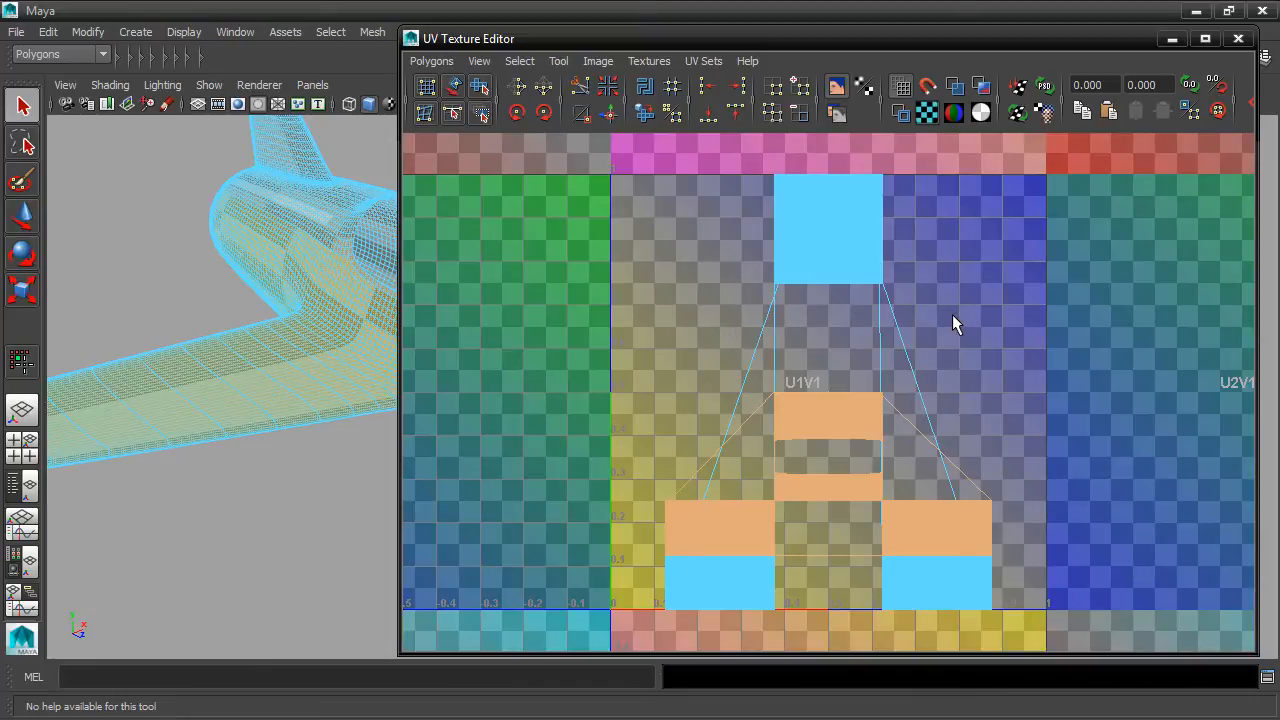
scroll(978, 314, up, 4)
scroll(978, 314, down, 5)
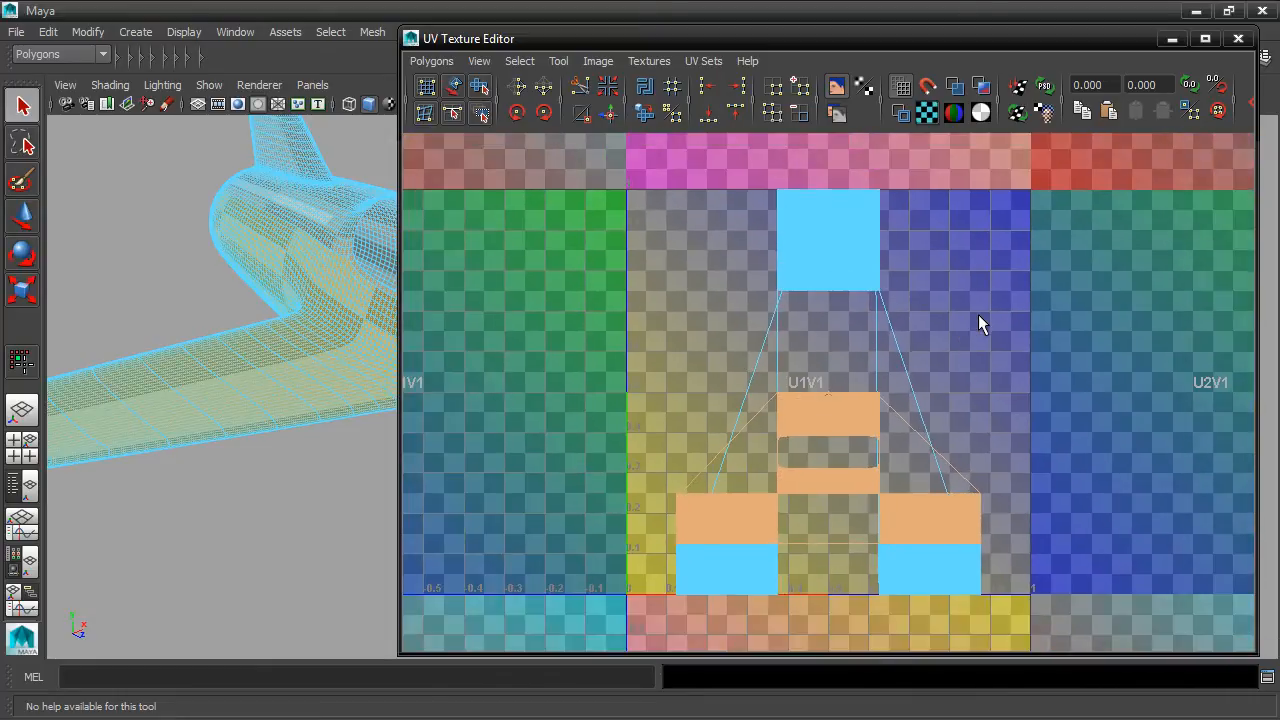
click(836, 236)
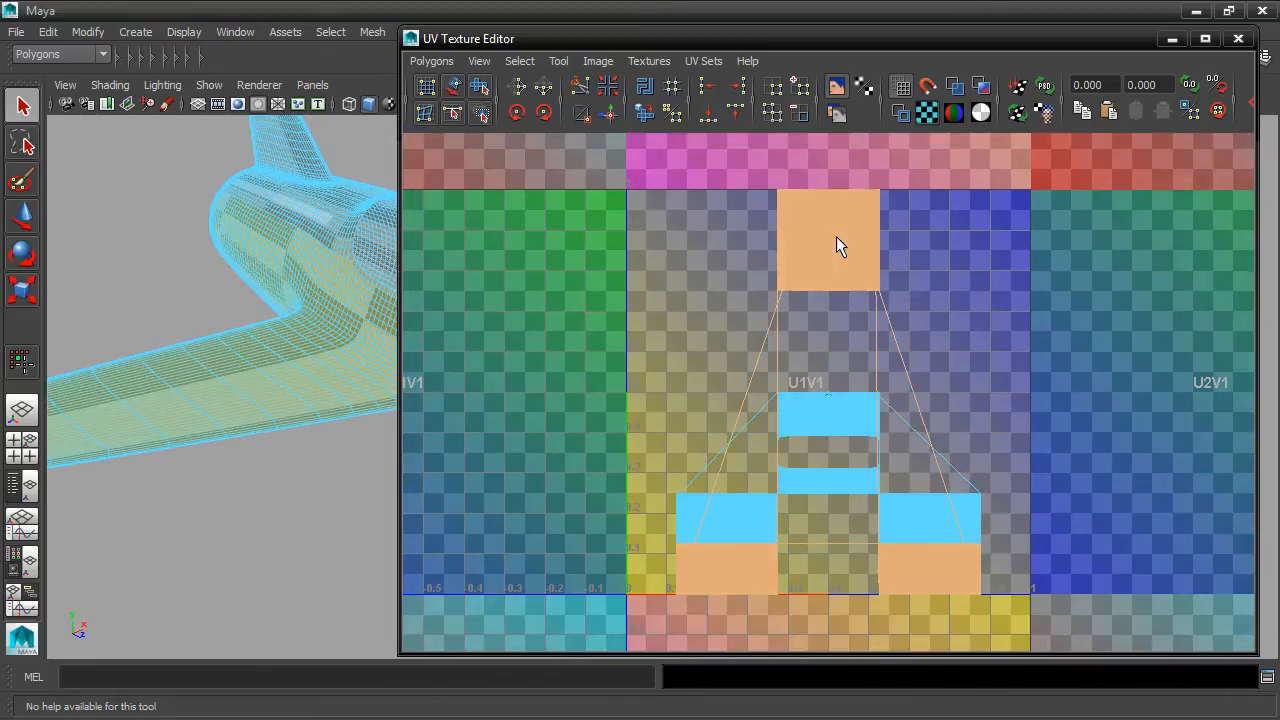
alt+drag(343, 240, 483, 213)
alt+drag(283, 217, 726, 231)
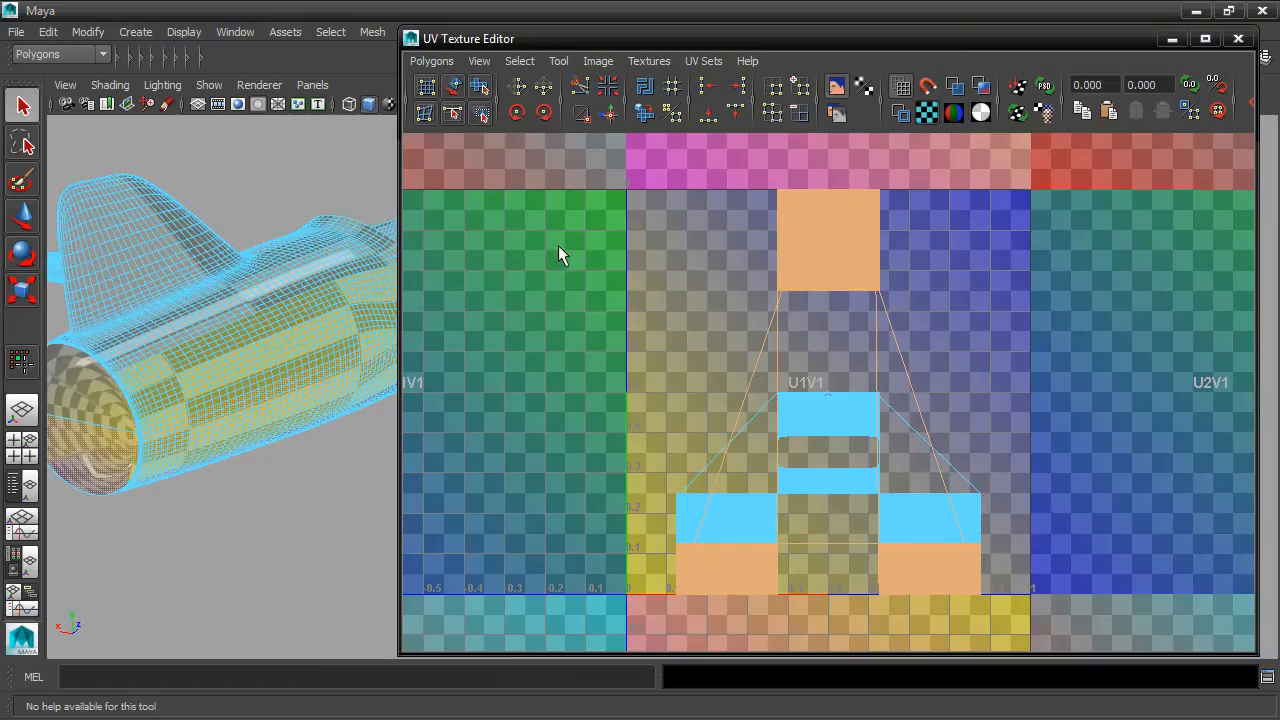
Step: Turn off the checker texture and select the UV shell of the aircraft body's upper half
click(927, 113)
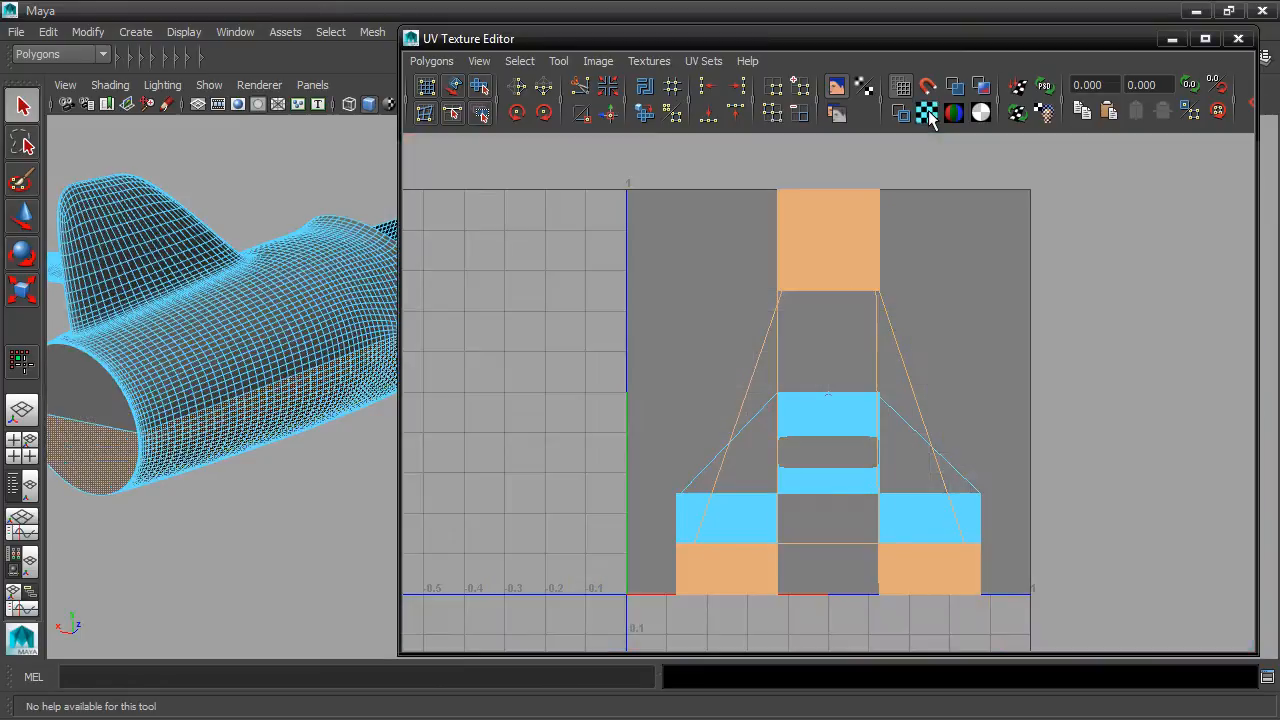
mouse_move(290, 310)
alt+mouse_down()
mouse_move(263, 309)
mouse_move(307, 226)
mouse_move(226, 260)
mouse_move(340, 268)
mouse_move(292, 292)
alt+mouse_up()
click(292, 292)
click(837, 248)
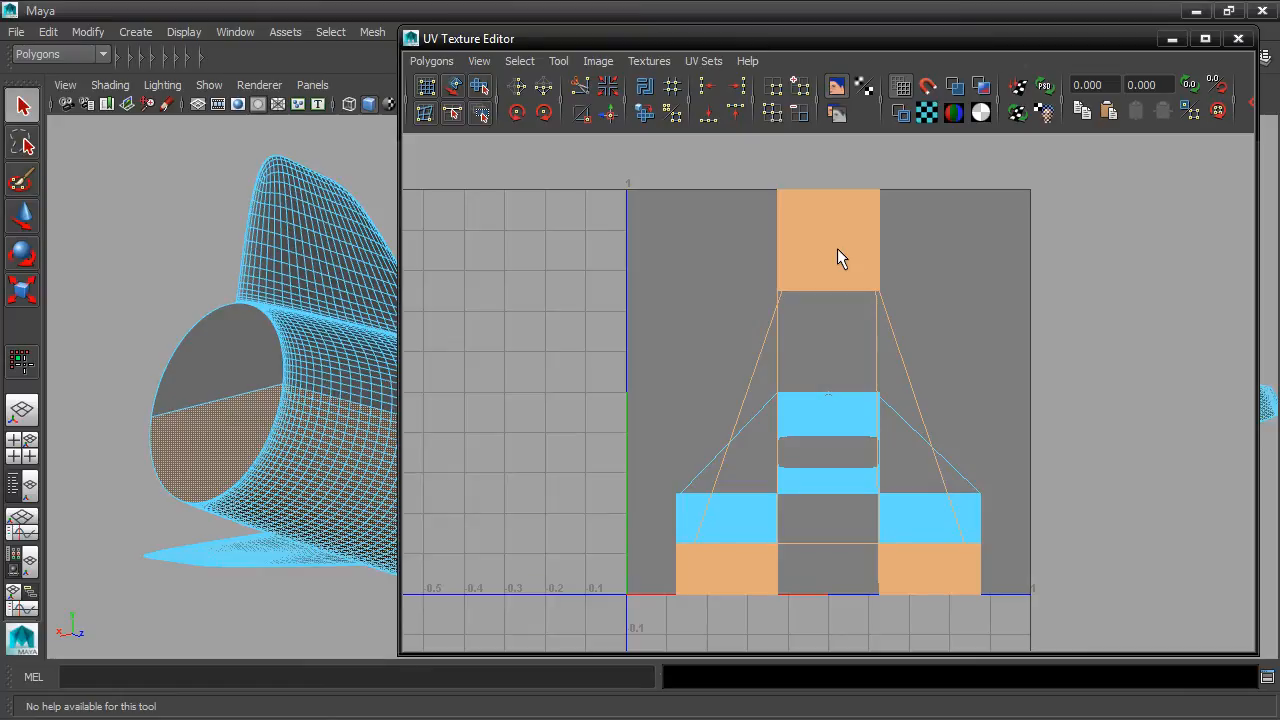
alt+drag(339, 282, 314, 240)
alt+drag(317, 261, 262, 268)
key(ctrl+F12)
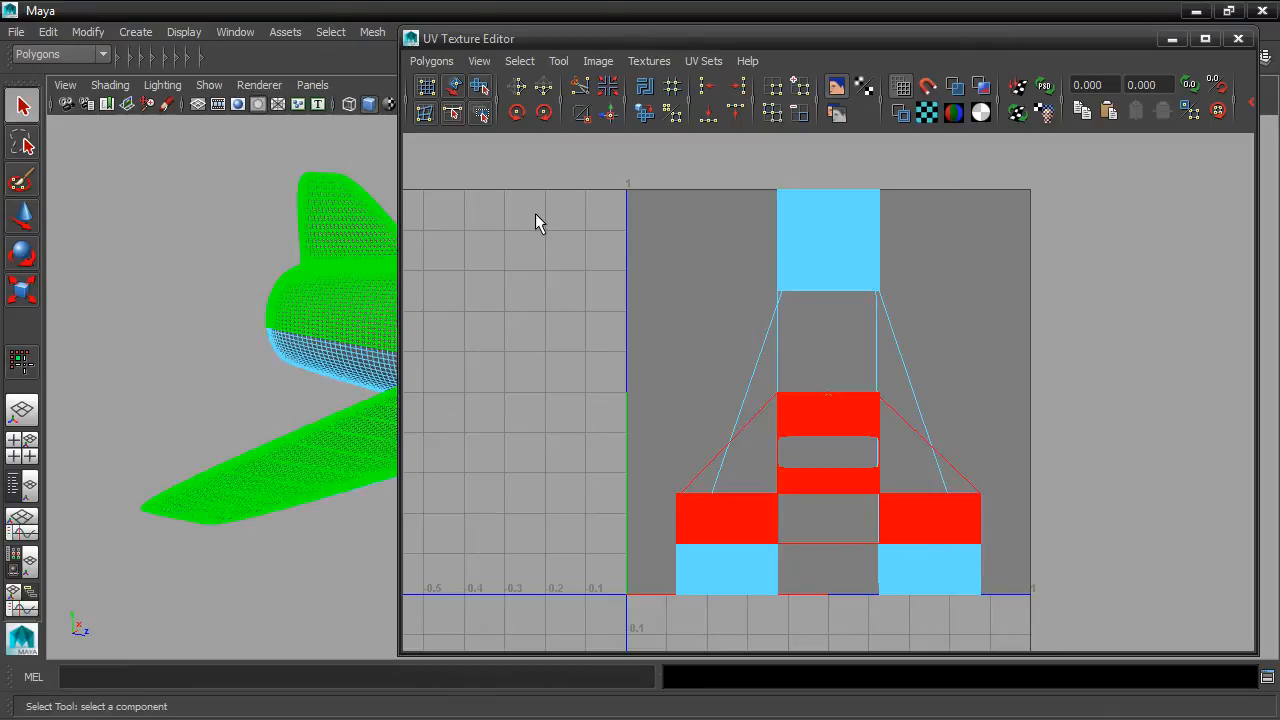
Step: Planar-map the body's upper half from the Y axis, fitted to the bounding box and keeping the image width/height ratio
click(1176, 40)
alt+drag(1010, 224, 654, 211)
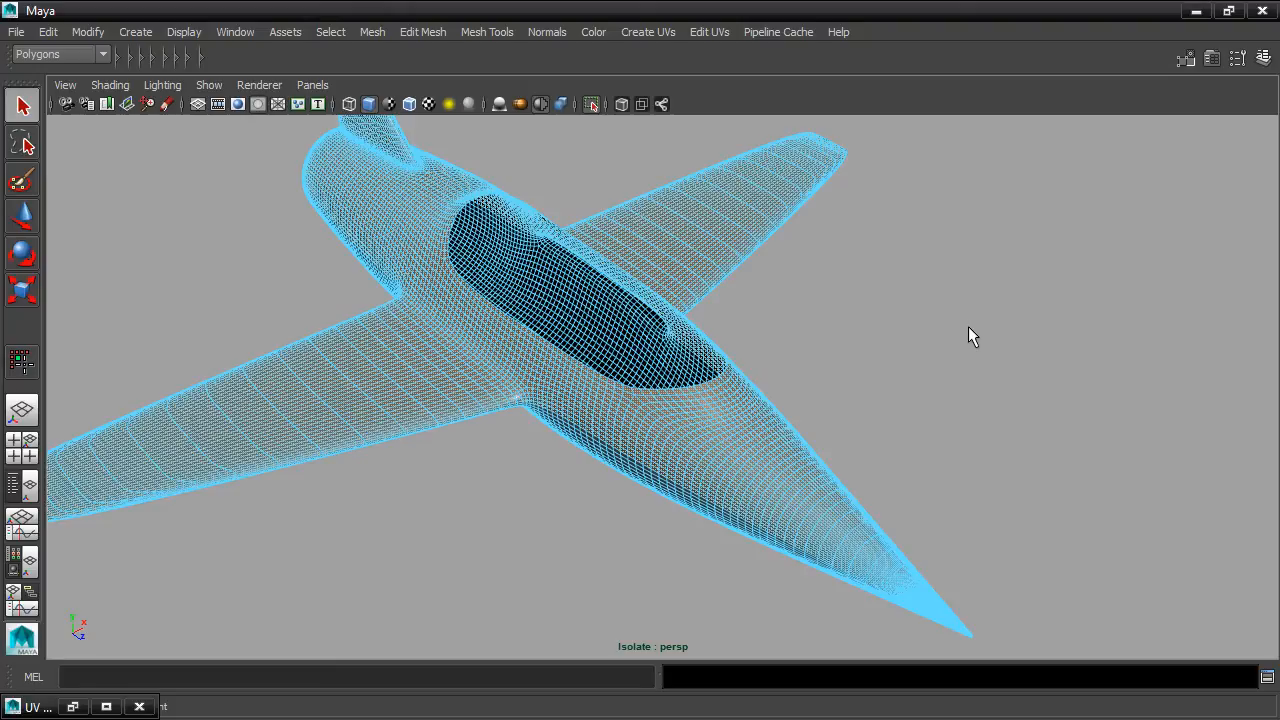
click(650, 32)
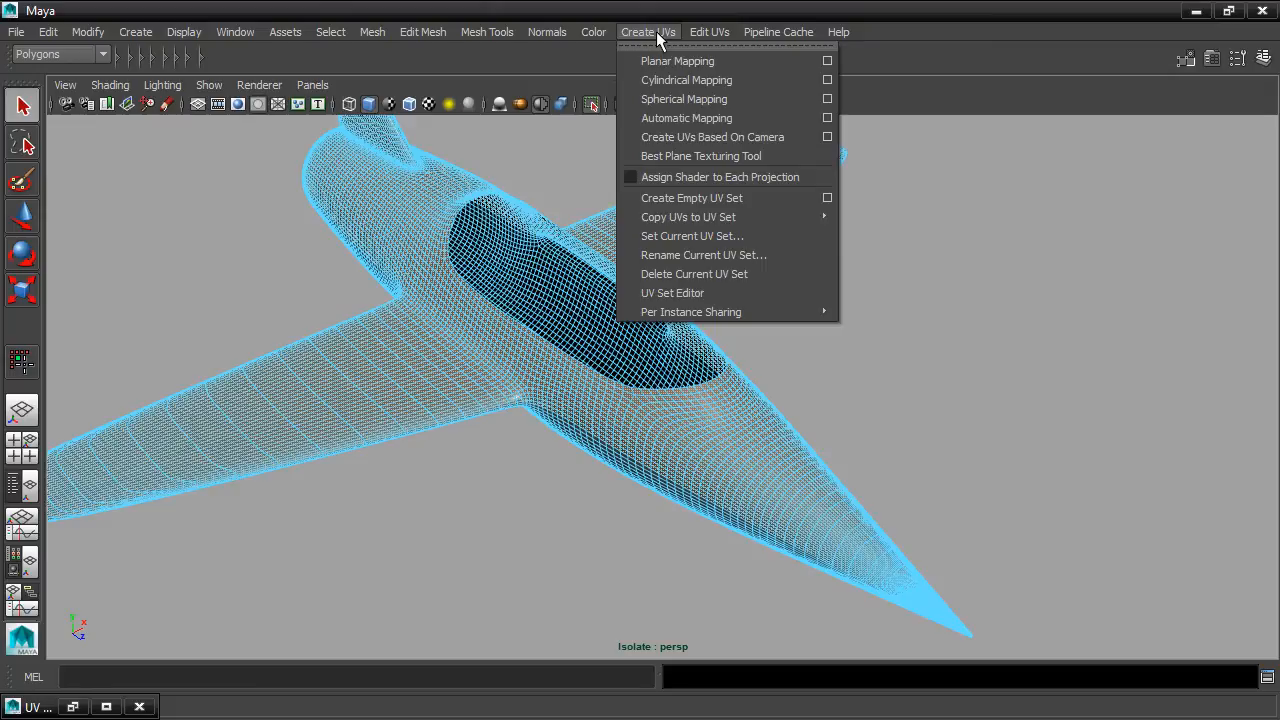
click(828, 61)
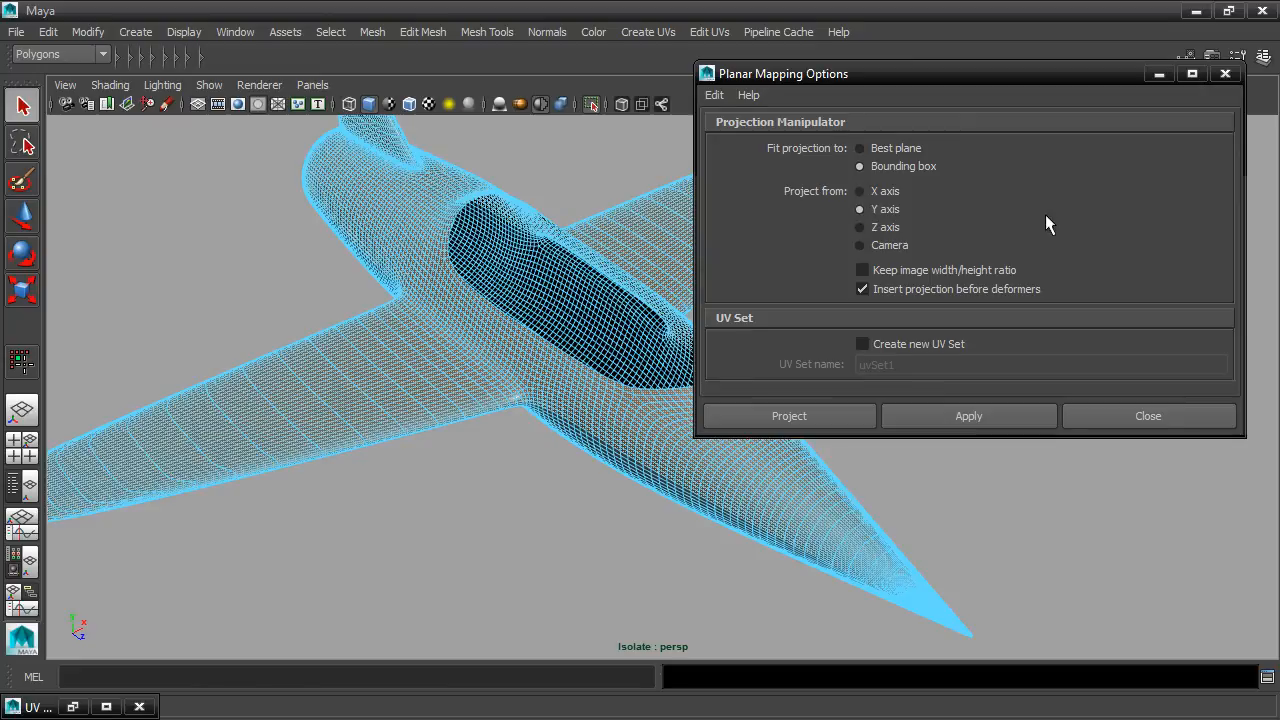
click(862, 270)
click(809, 416)
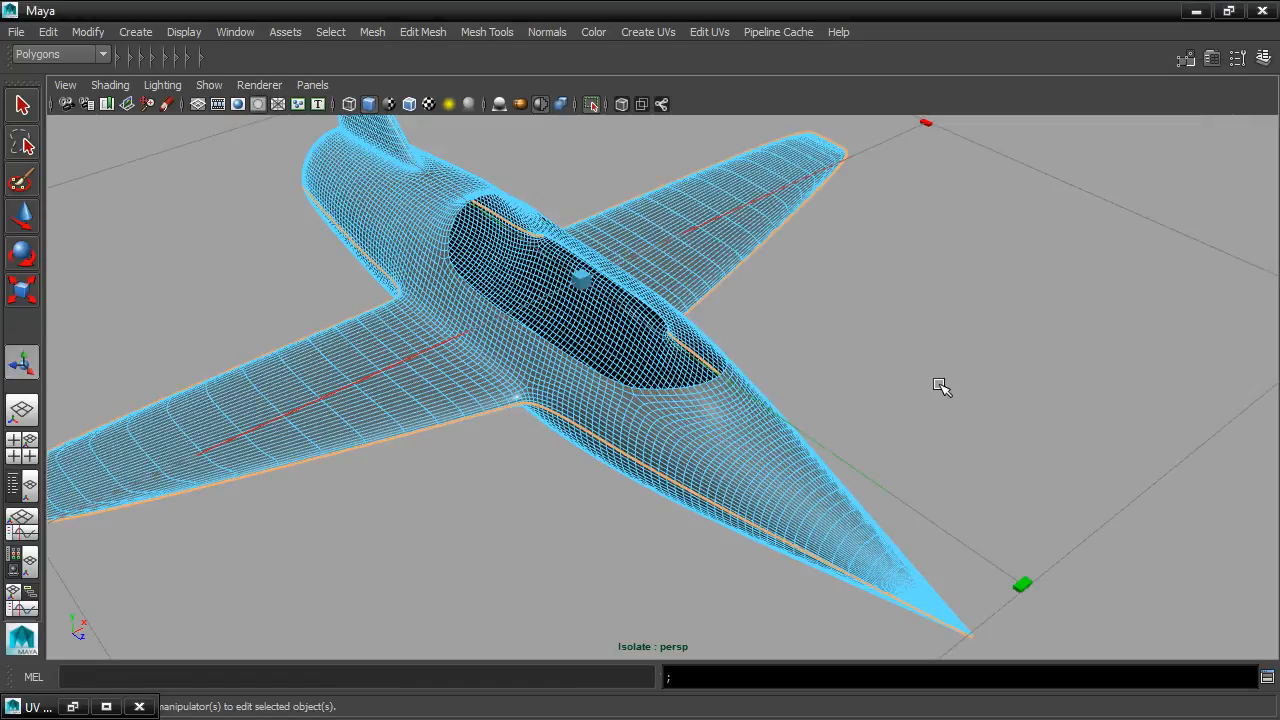
alt+right_drag(1027, 333, 780, 326)
alt+drag(780, 326, 817, 334)
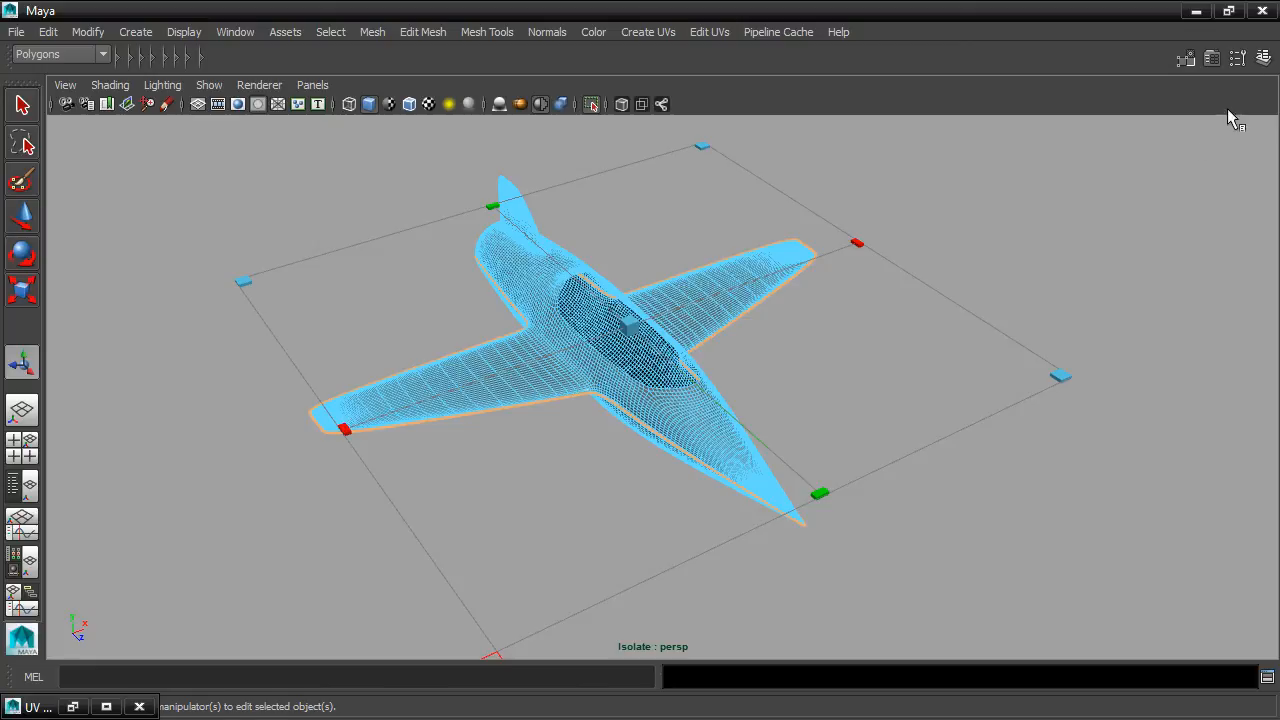
Step: Set the planar projection's Projection Width and Projection Height both to 22
click(1264, 62)
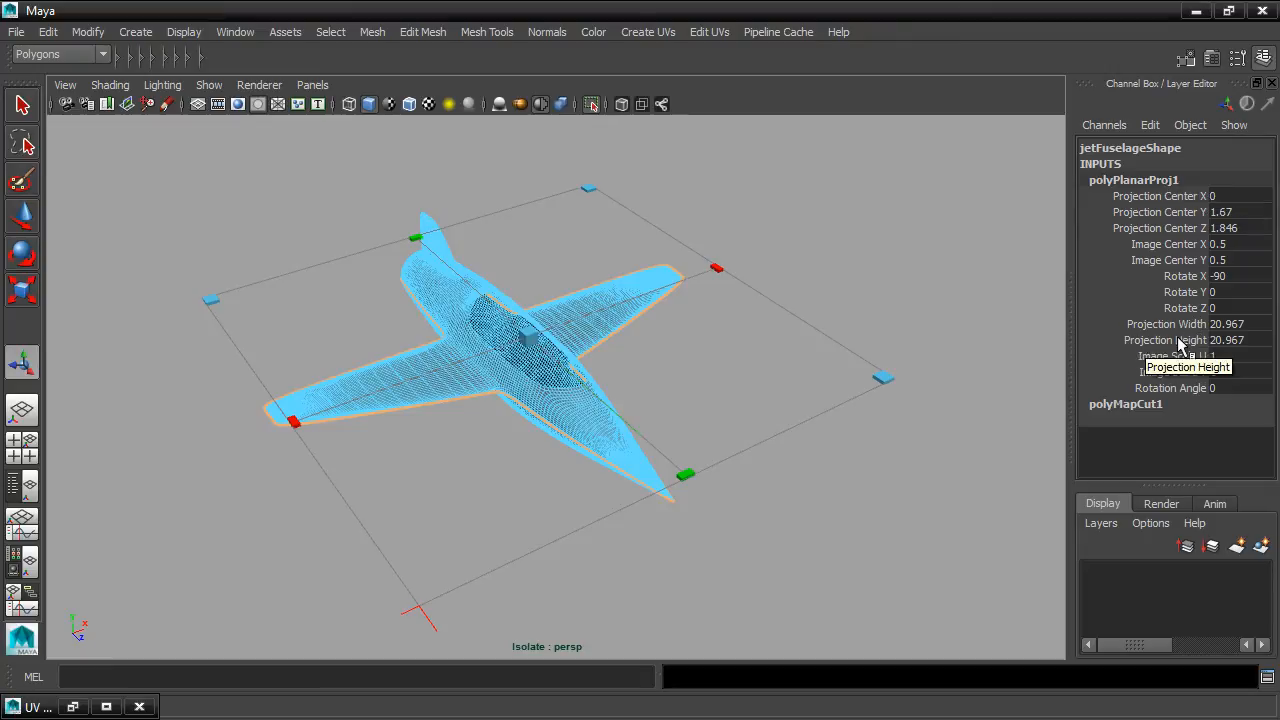
click(1256, 322)
drag(1258, 330, 1264, 339)
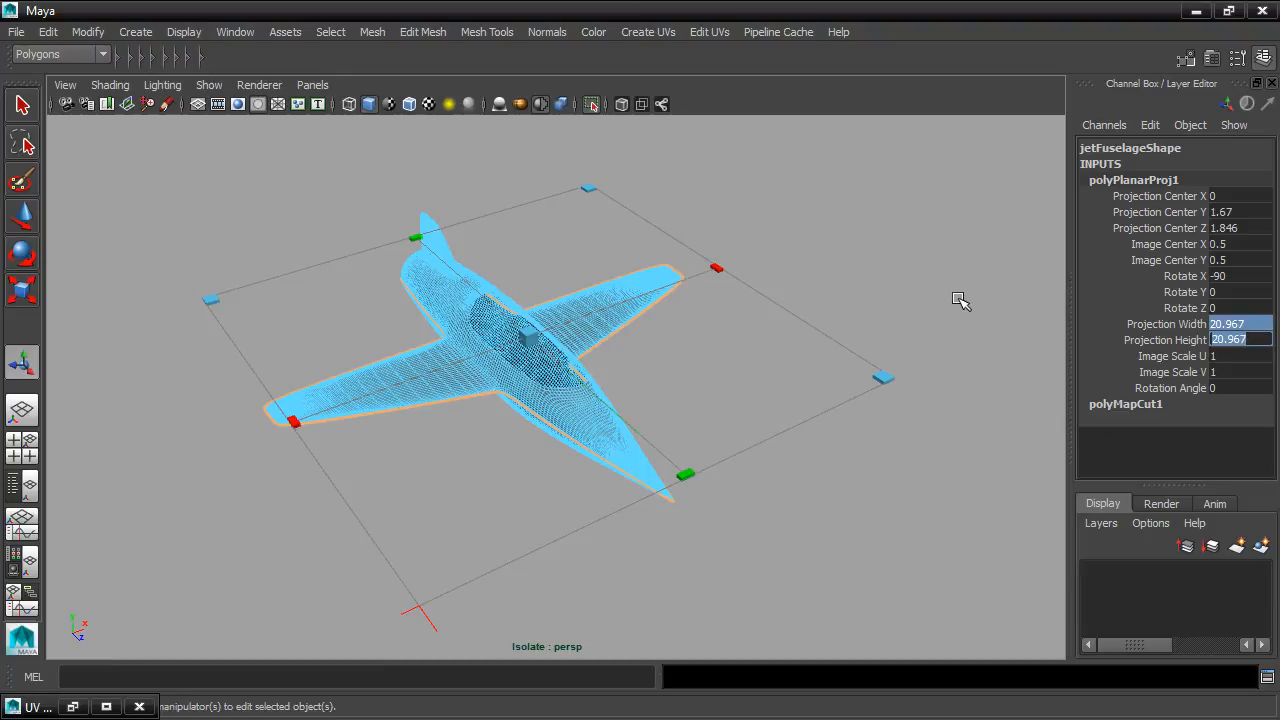
text(22)
key(Return)
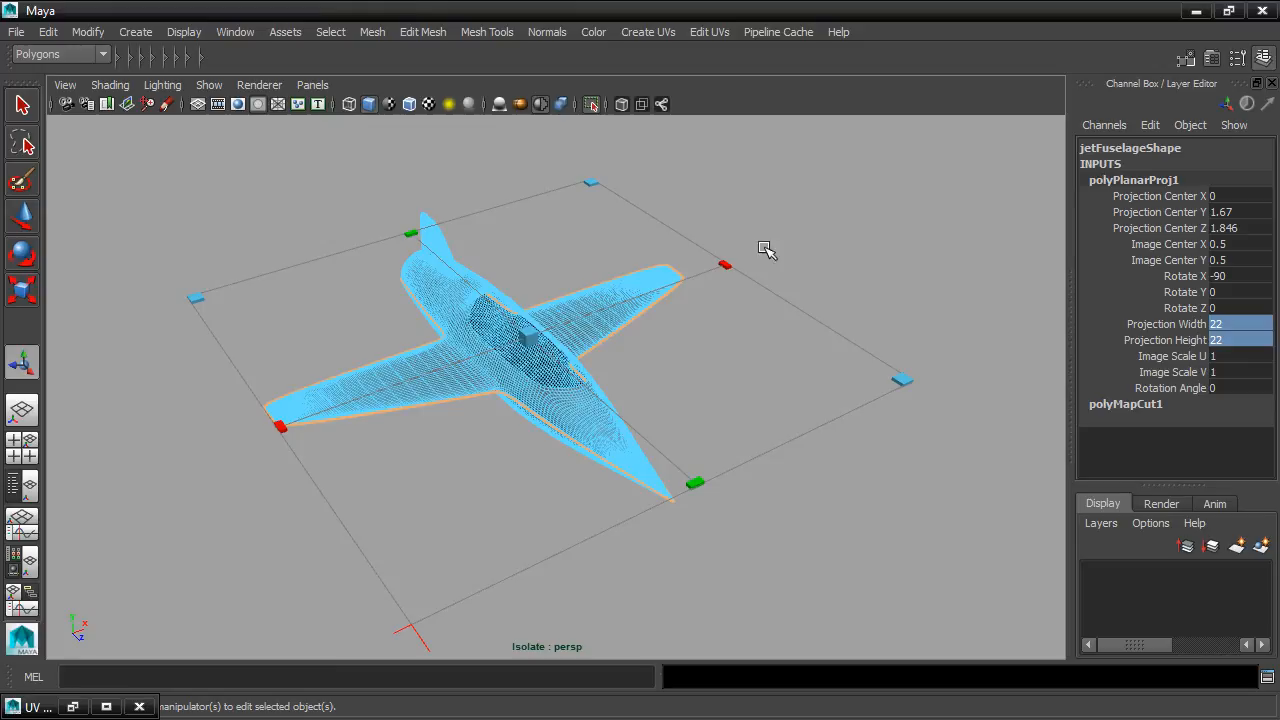
Step: Leave the projection manipulator, reselect the upper shell of the aircraft body and show the attributes of its polyPlanarProj1 input
click(22, 106)
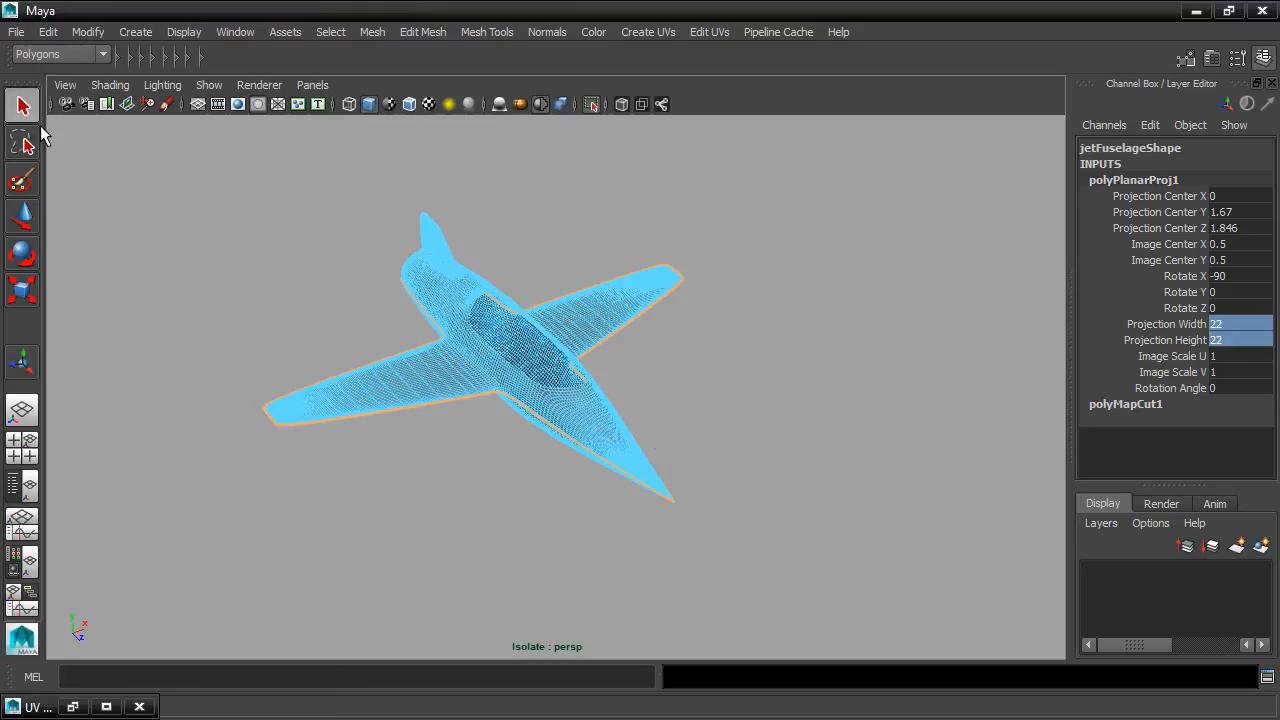
click(130, 160)
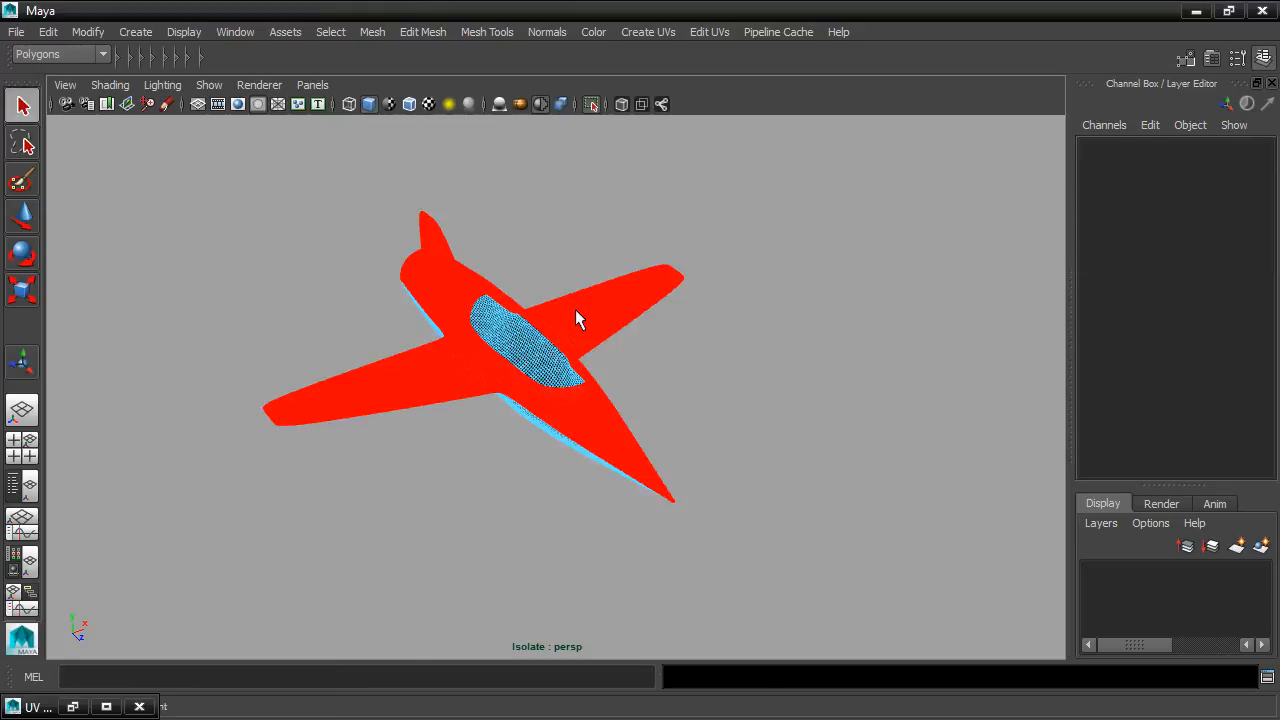
click(476, 358)
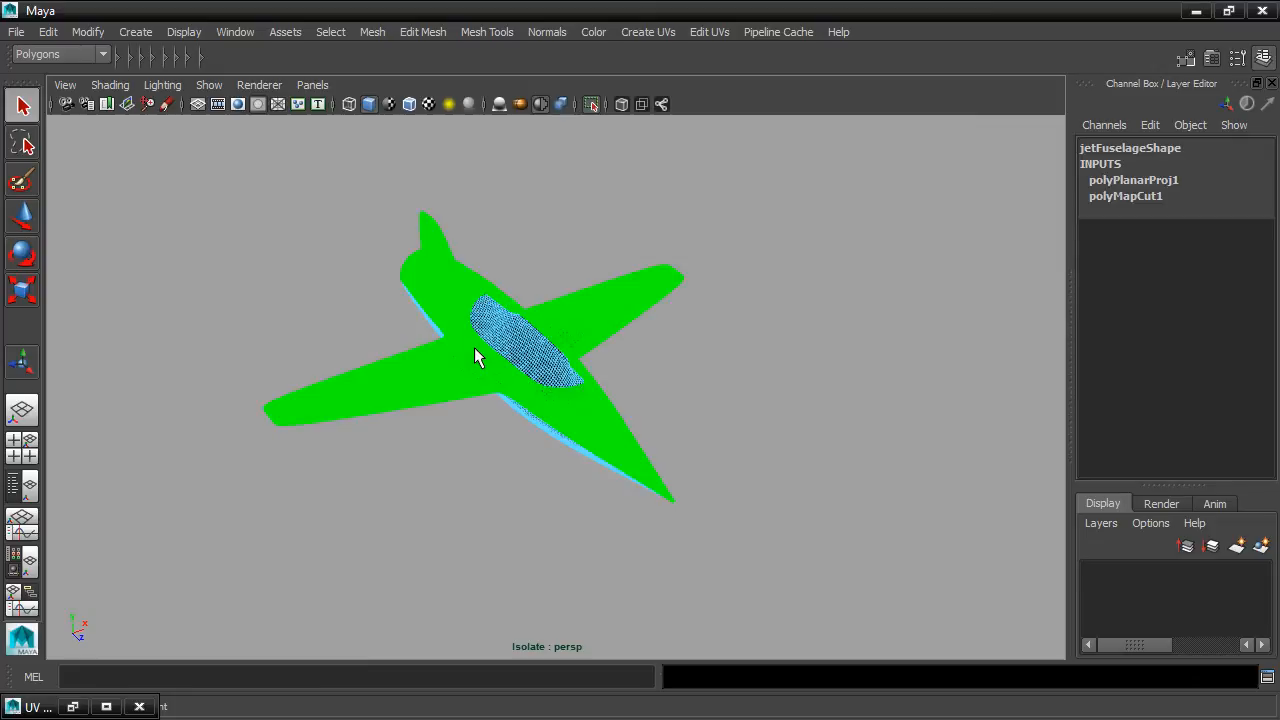
click(1148, 178)
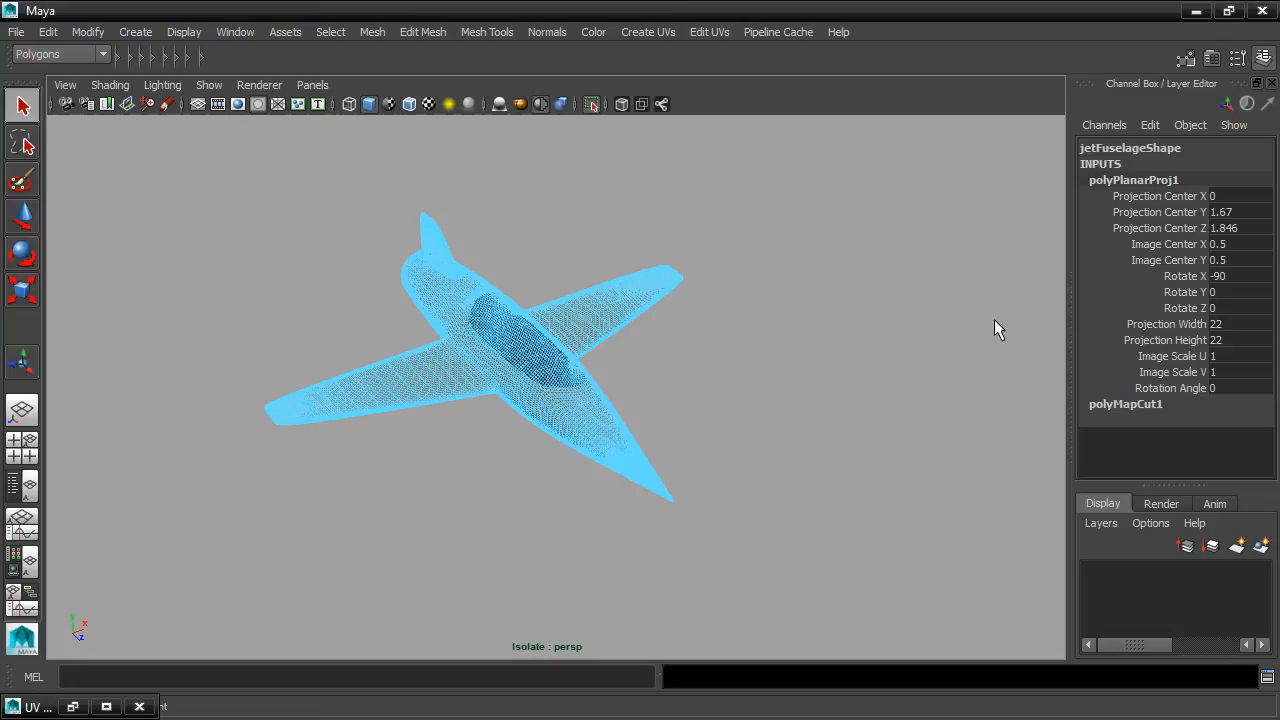
Step: Select the lower shell of the aircraft body and planar-map it from the Y axis, fitted to the bounding box with the width/height ratio kept
alt+drag(812, 378, 822, 268)
alt+drag(815, 354, 863, 282)
scroll(842, 292, up, 5)
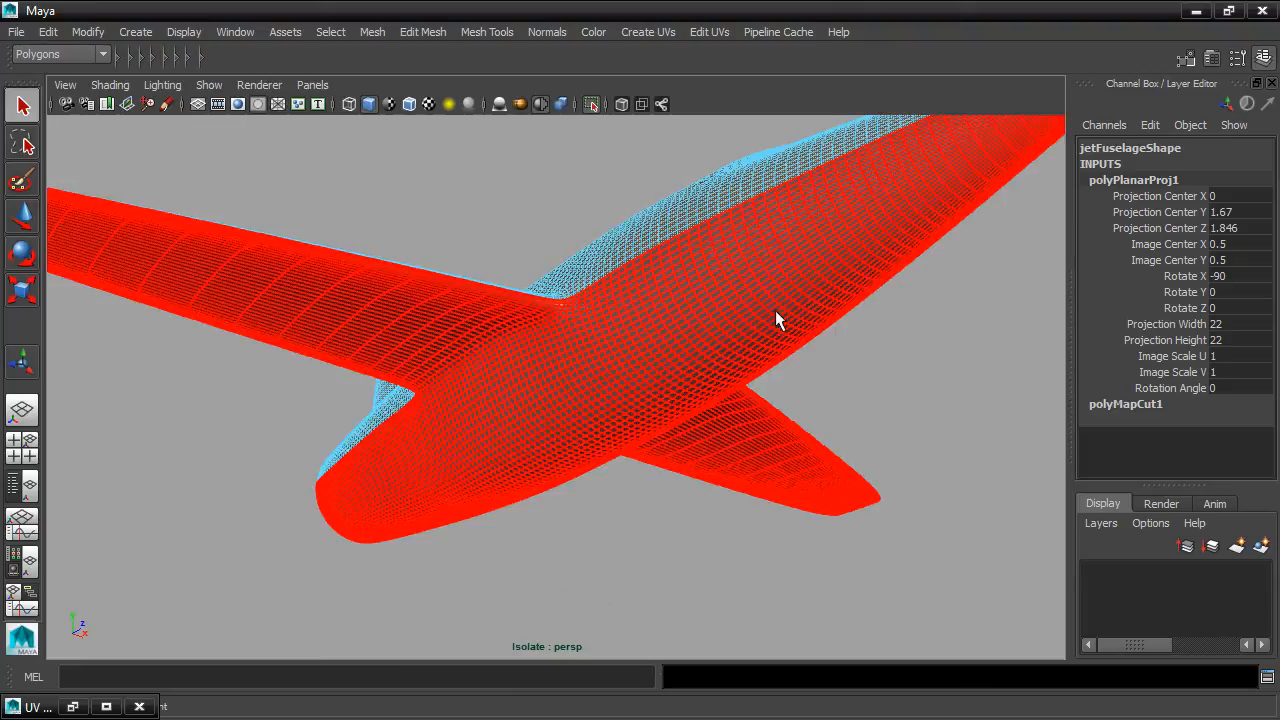
click(708, 325)
alt+drag(961, 350, 681, 438)
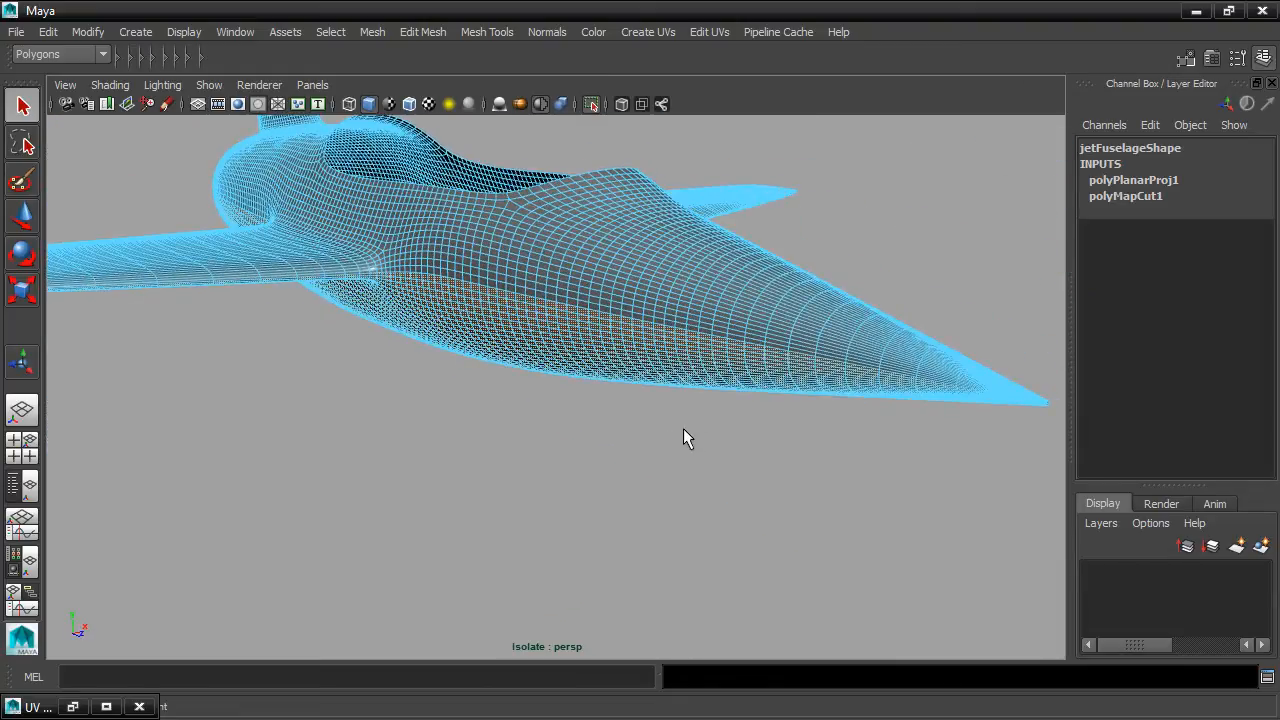
click(651, 25)
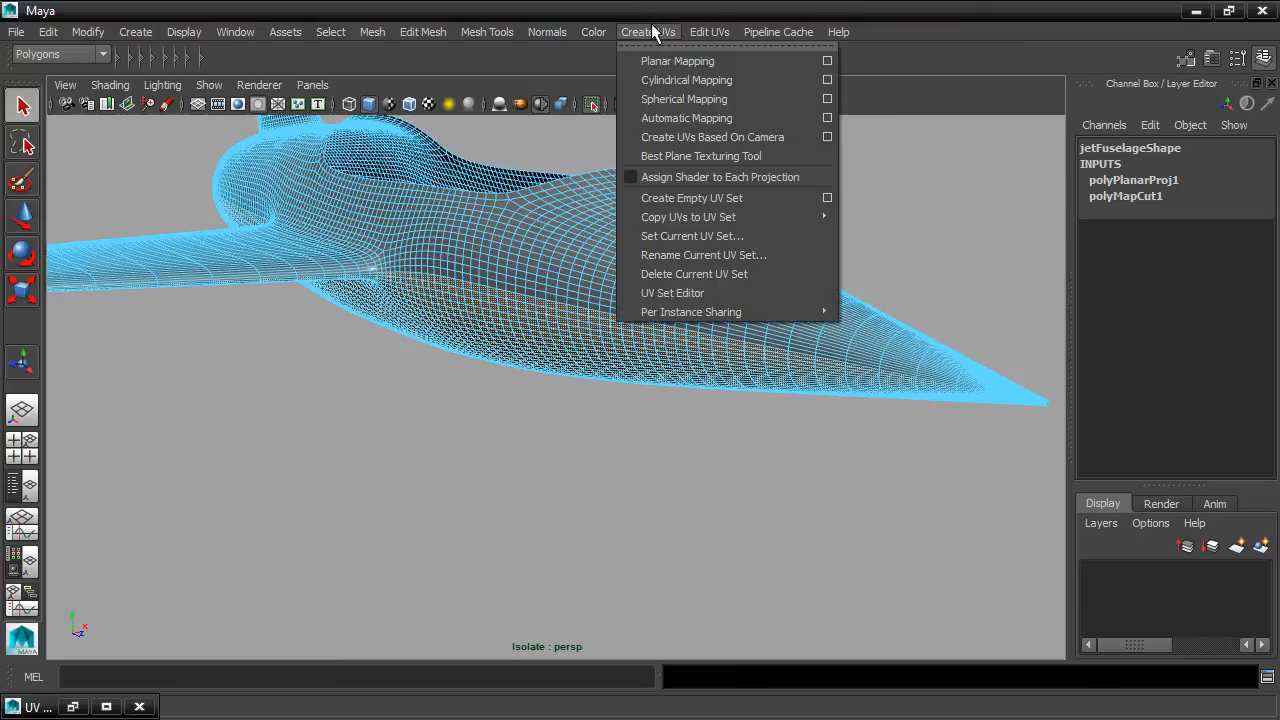
click(828, 61)
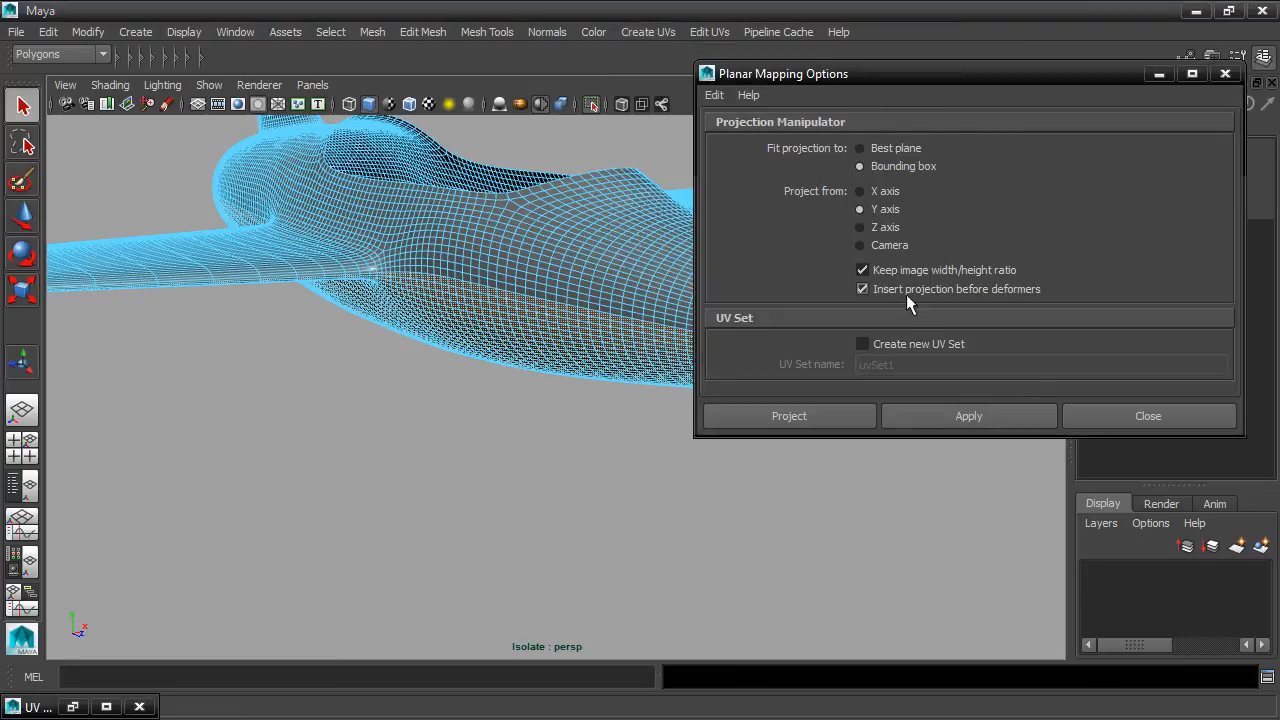
click(789, 416)
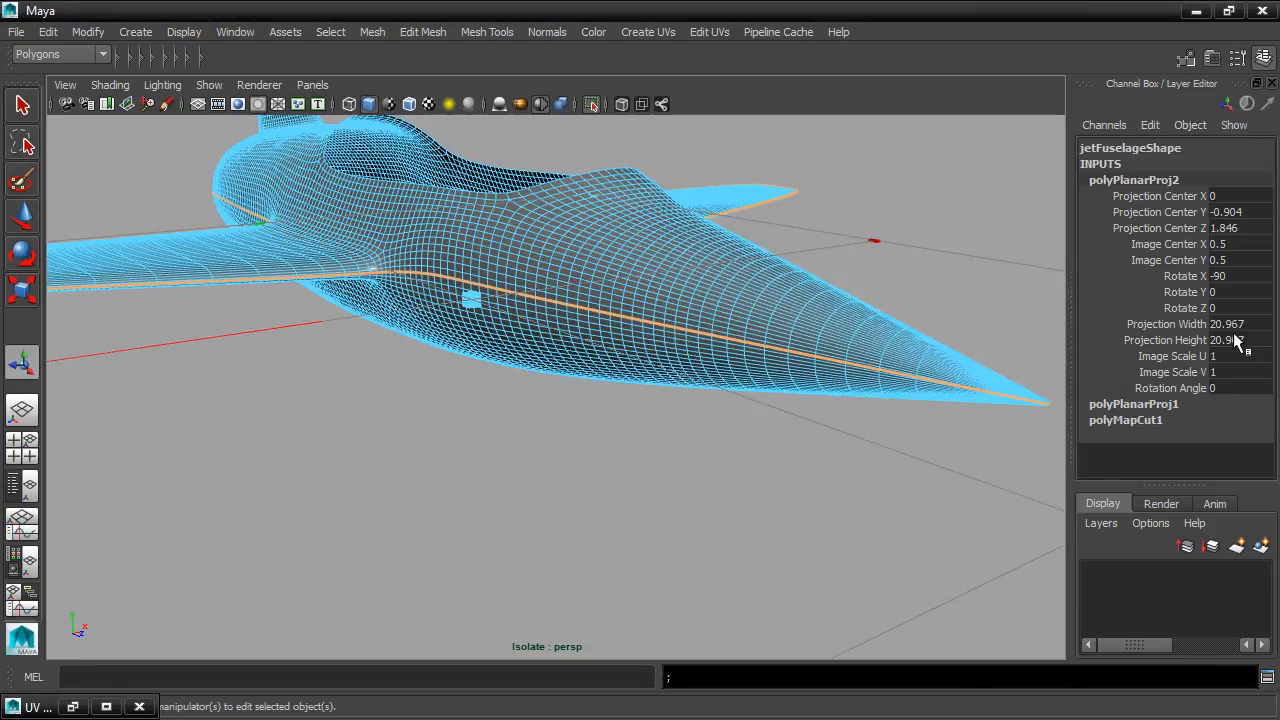
Step: Set the Projection Width and Projection Height of the lower shell's planar projection both to 22
drag(1248, 324, 1248, 338)
text(22)
key(Return)
alt+right_drag(914, 325, 874, 257)
alt+drag(874, 257, 837, 277)
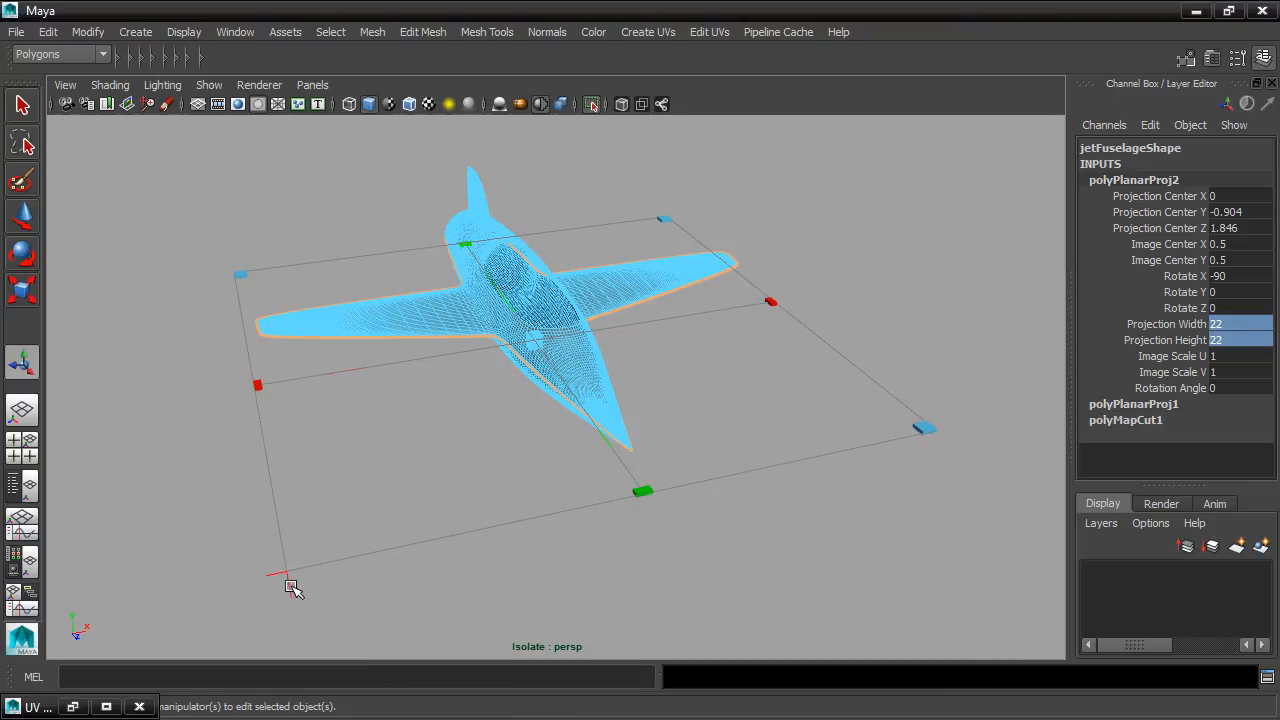
Step: Switch the projection manipulator to its transform handles and rotate the lower shell's projection to a Rotate Z of -180
click(288, 585)
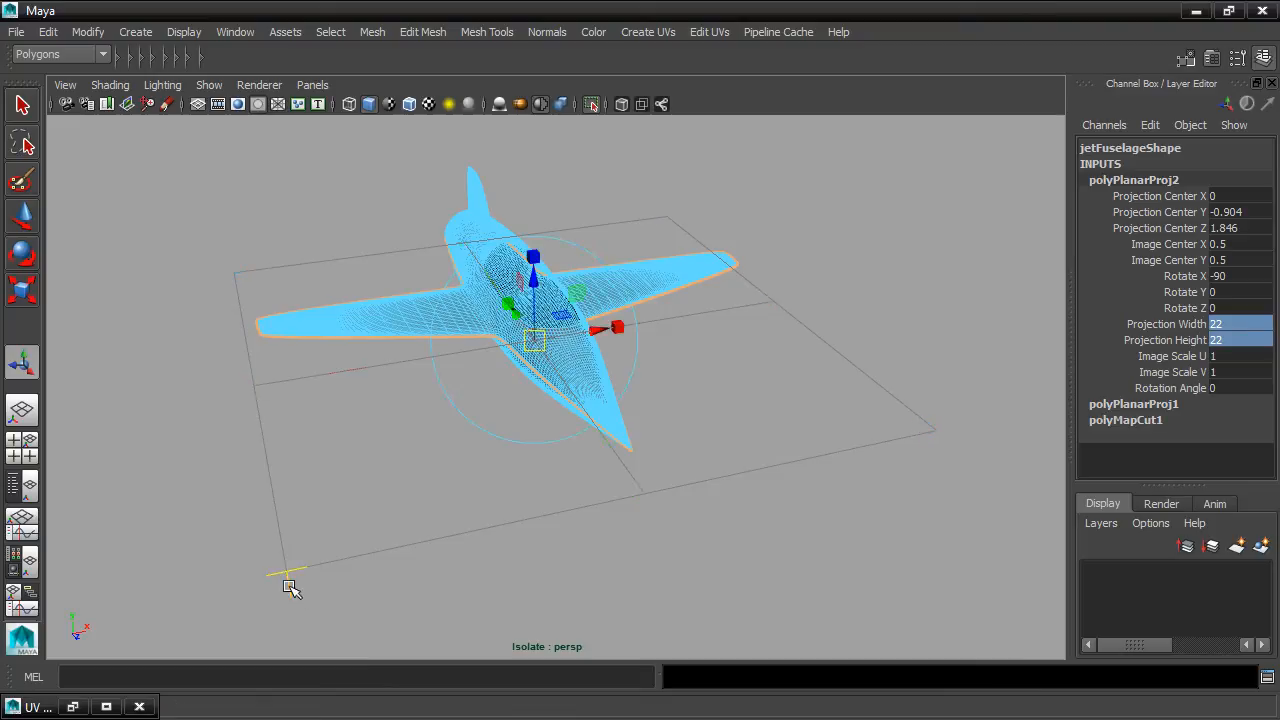
mouse_move(620, 585)
alt+mouse_down()
mouse_move(411, 567)
mouse_move(306, 511)
mouse_move(320, 503)
mouse_move(434, 571)
mouse_move(674, 586)
mouse_move(680, 566)
mouse_move(480, 557)
mouse_move(624, 582)
alt+mouse_up()
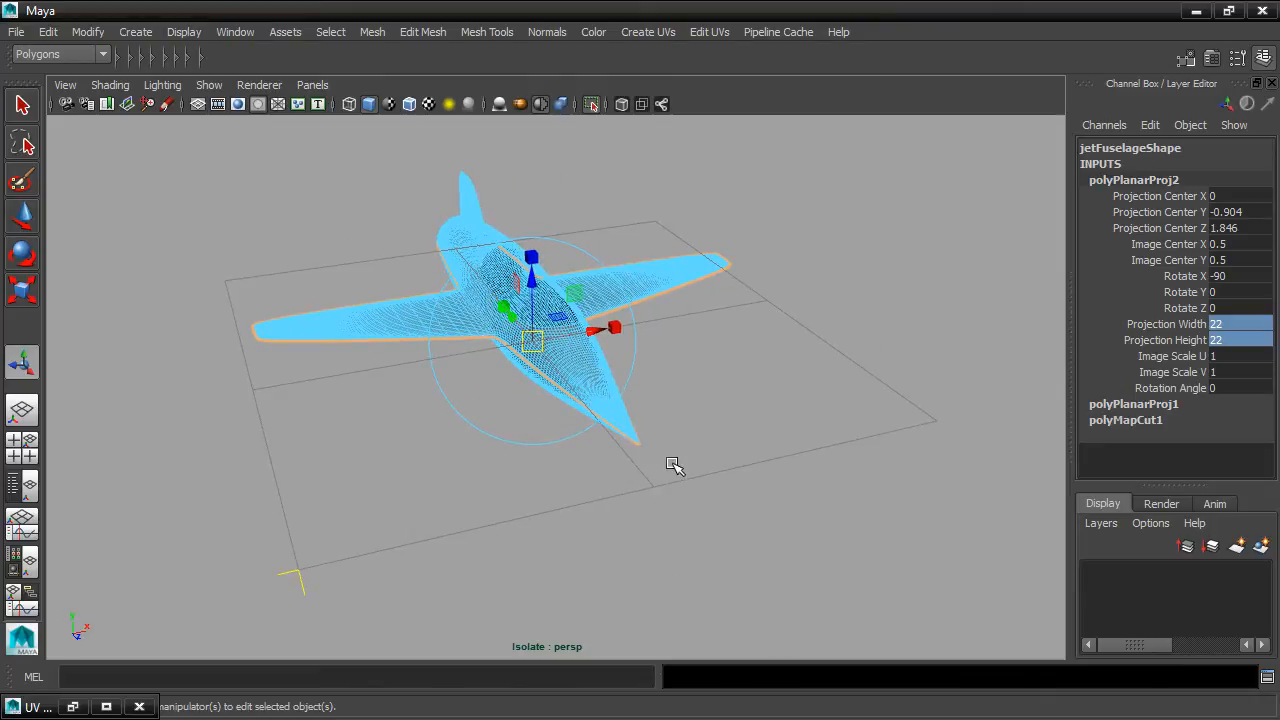
click(514, 443)
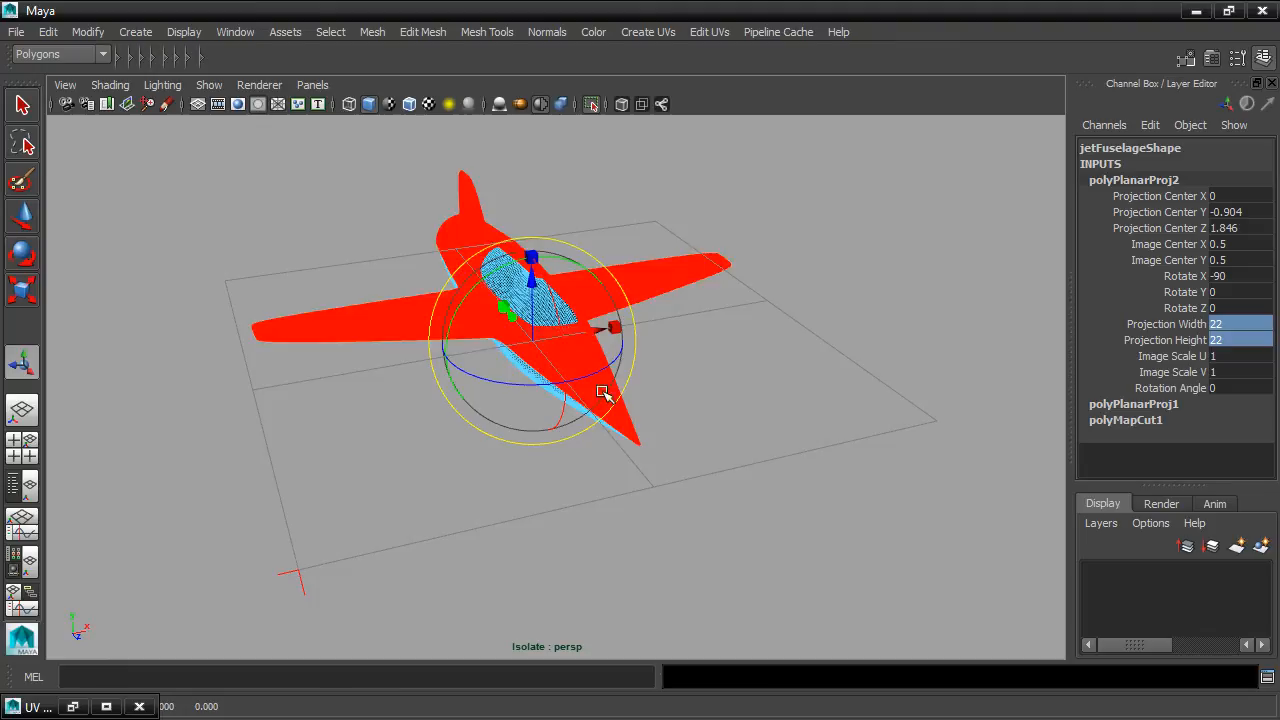
alt+drag(545, 493, 600, 514)
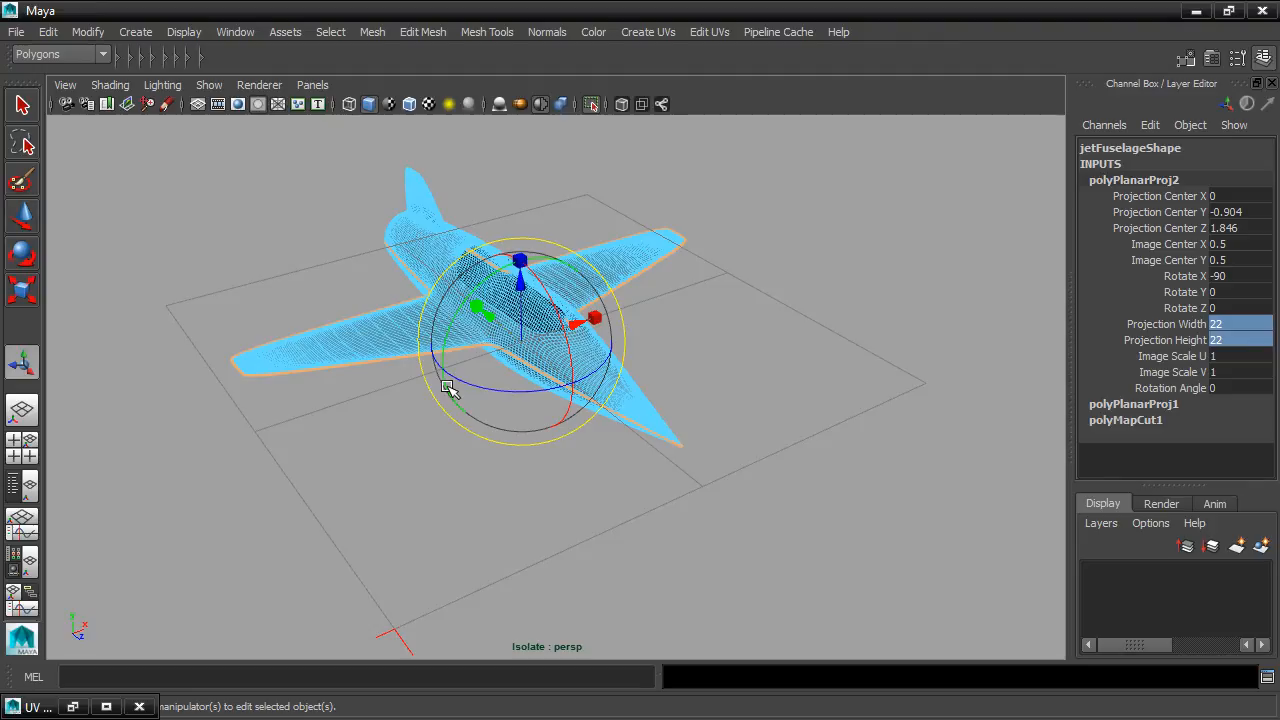
drag(449, 389, 565, 109)
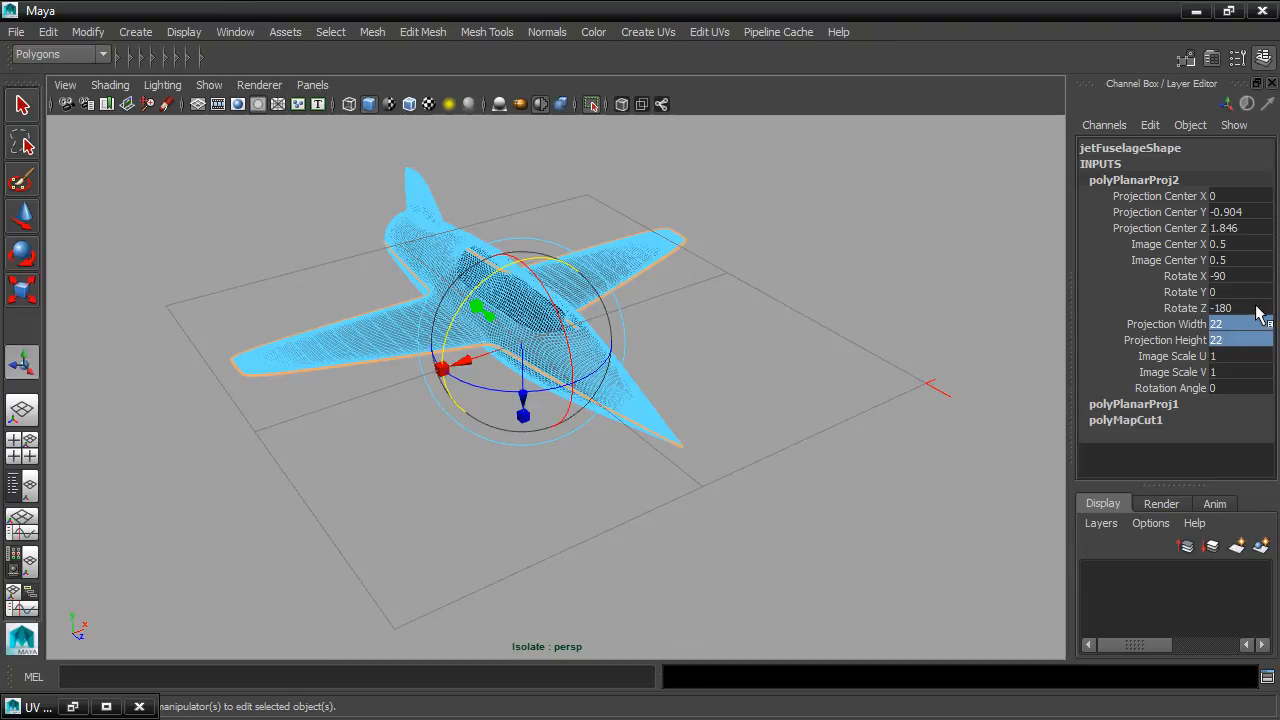
mouse_move(871, 394)
alt+mouse_down()
mouse_move(831, 334)
mouse_move(670, 360)
mouse_move(774, 383)
mouse_move(829, 263)
mouse_move(860, 404)
alt+mouse_up()
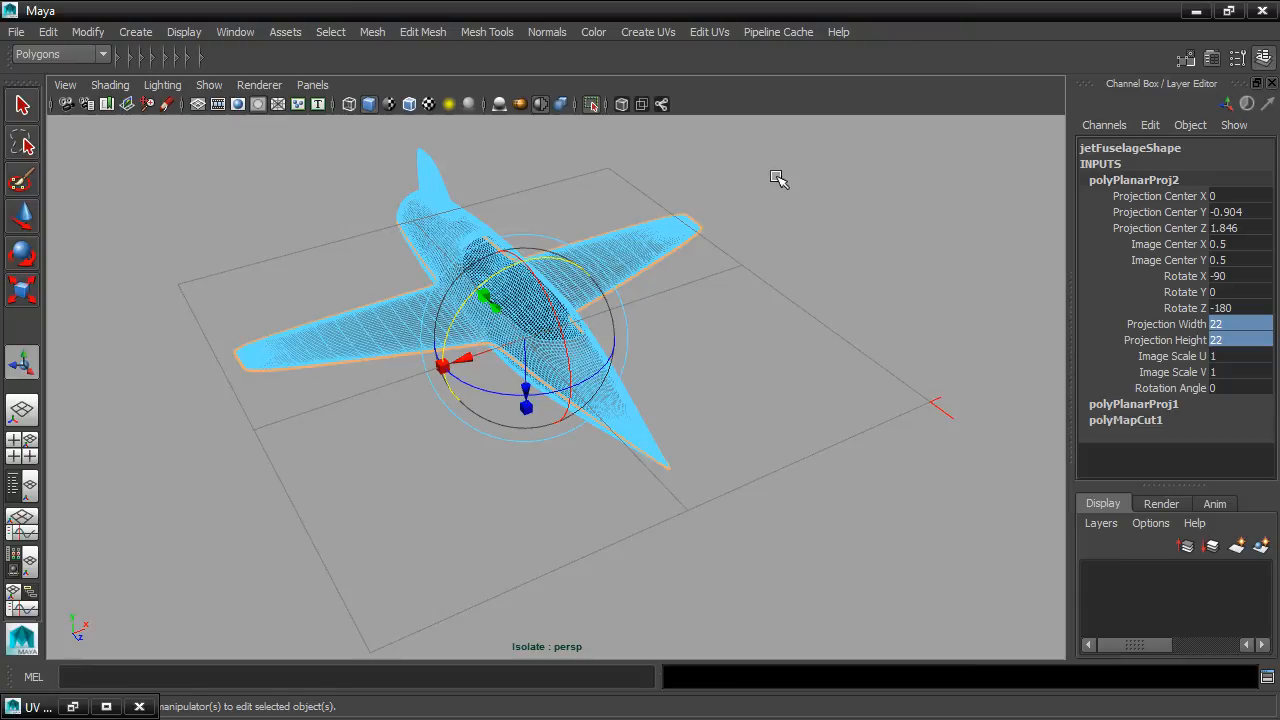
Step: In the UV Texture Editor, move the lower body's UV shell horizontally out of the 0 to 1 texture space, beside the upper shell without overlap
click(72, 706)
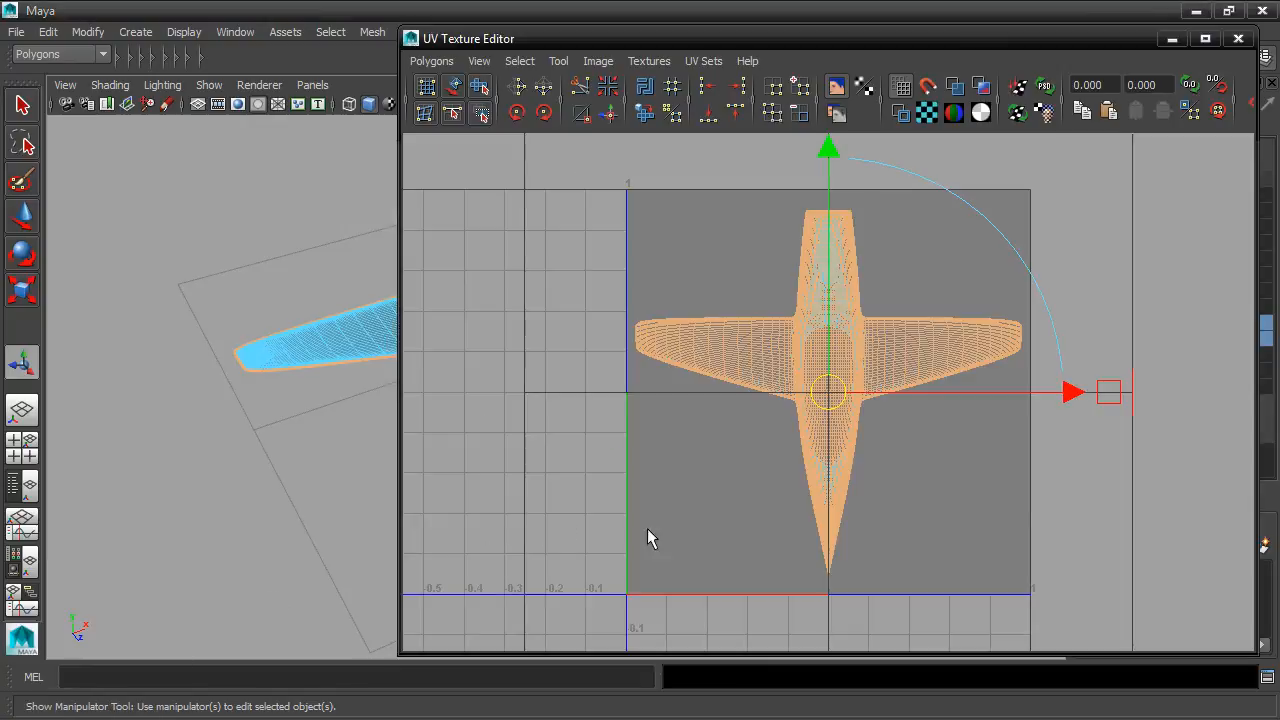
alt+middle_drag(316, 414, 90, 420)
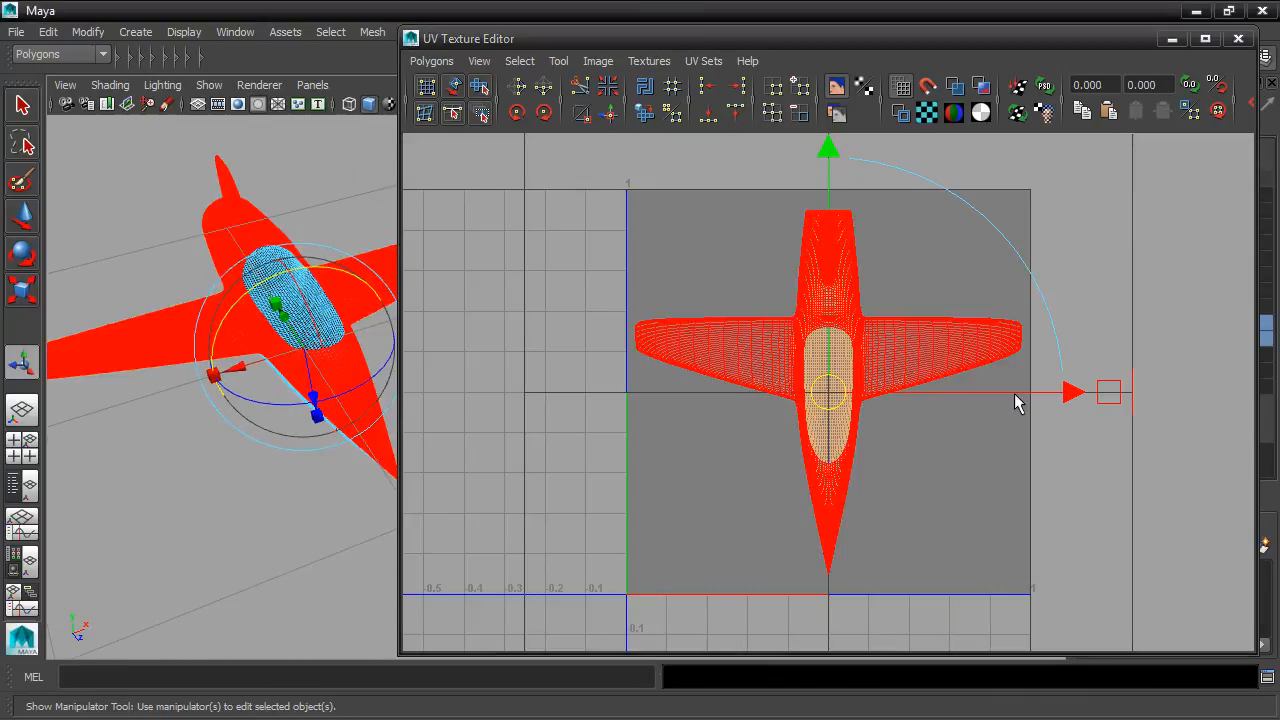
drag(977, 392, 1172, 392)
drag(1078, 400, 1190, 394)
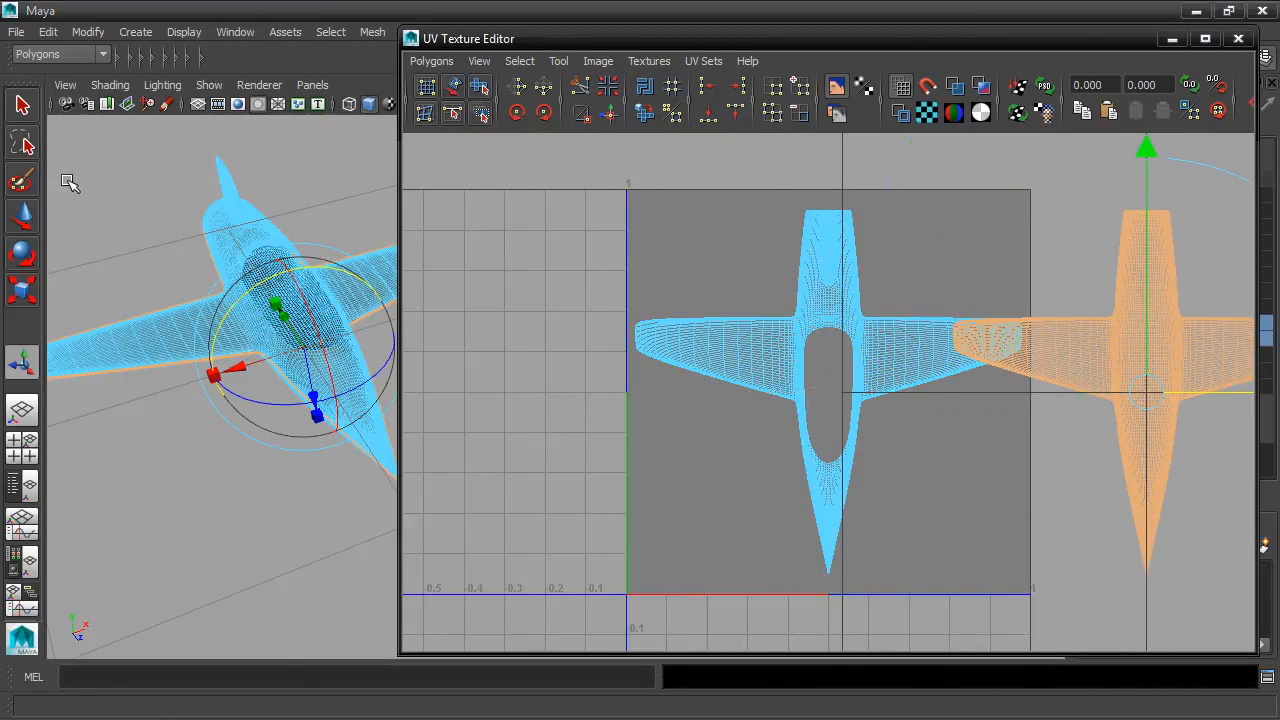
click(22, 215)
alt+middle_drag(794, 405, 644, 405)
drag(1094, 392, 1199, 392)
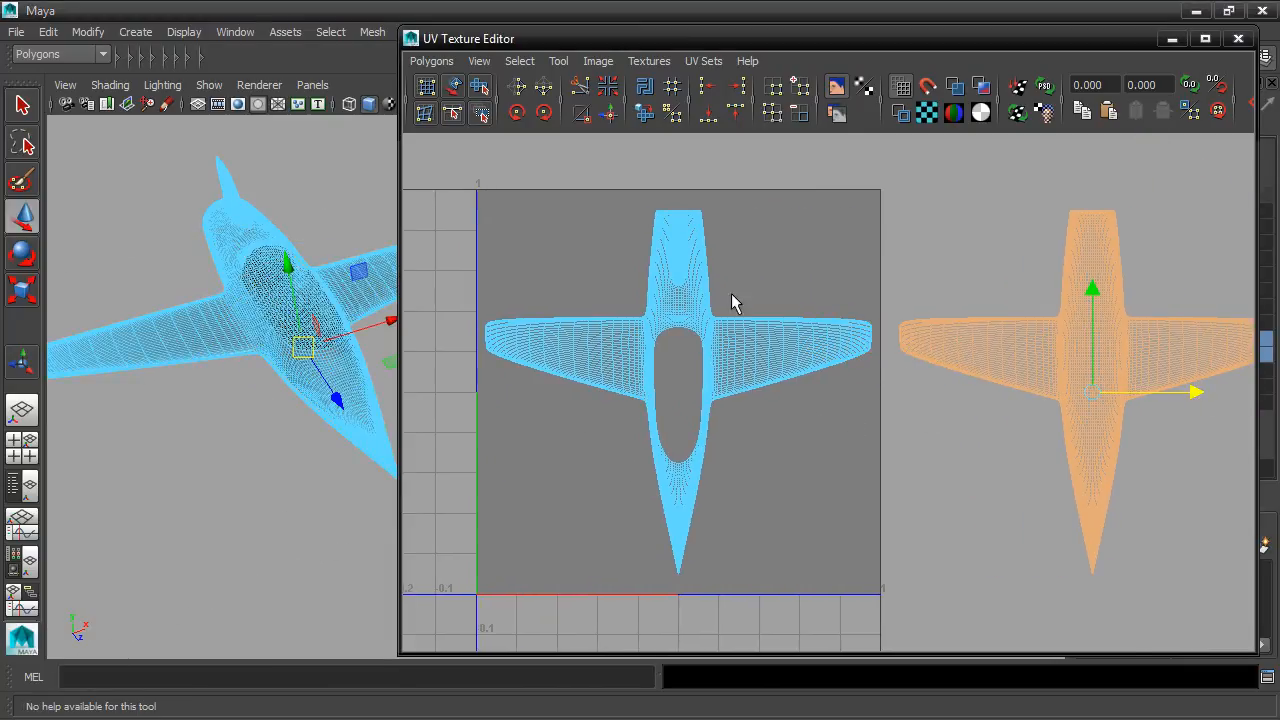
alt+middle_drag(949, 485, 921, 478)
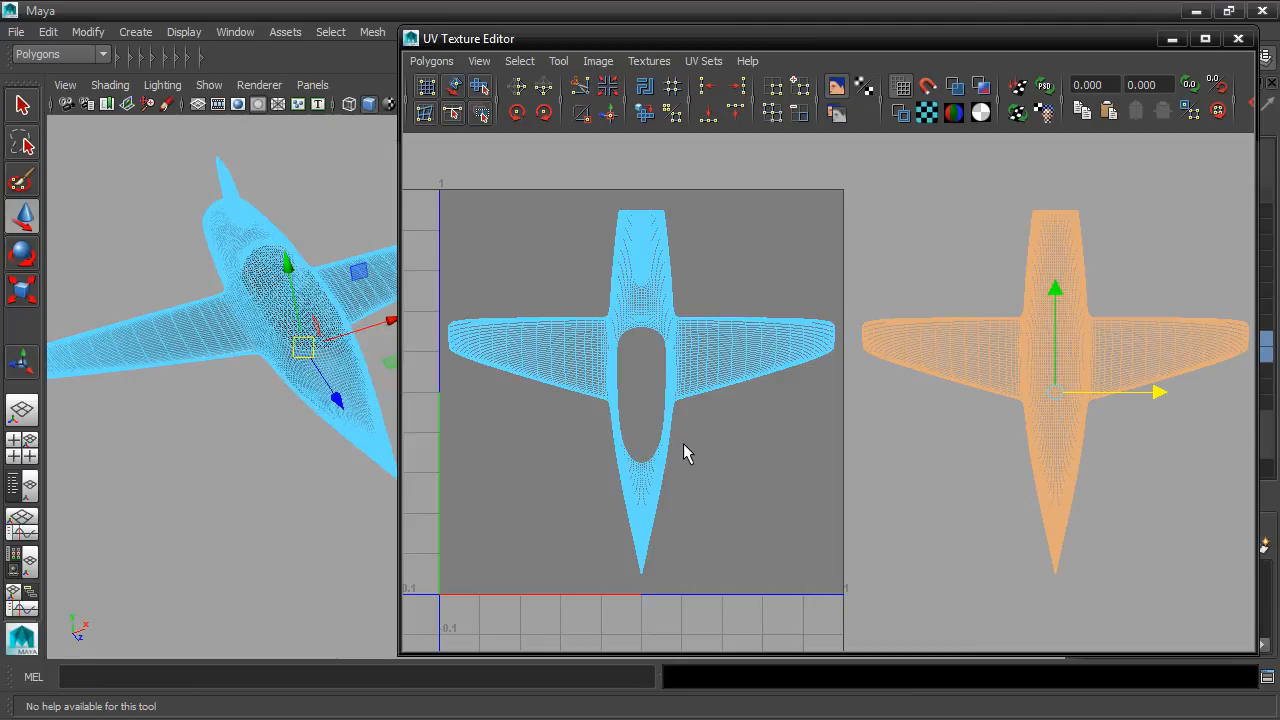
Step: Save the scene under the new name texturePaint.0001 as Maya ASCII in the project's scenes folder
click(16, 32)
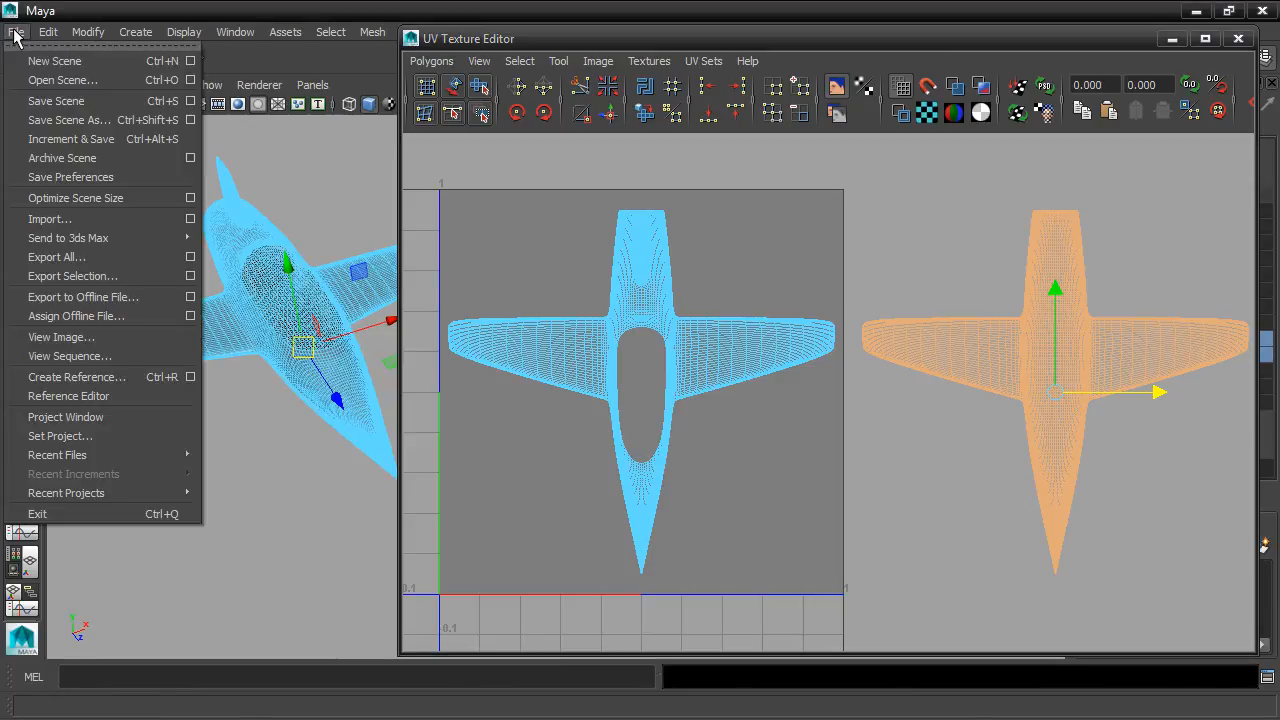
click(58, 120)
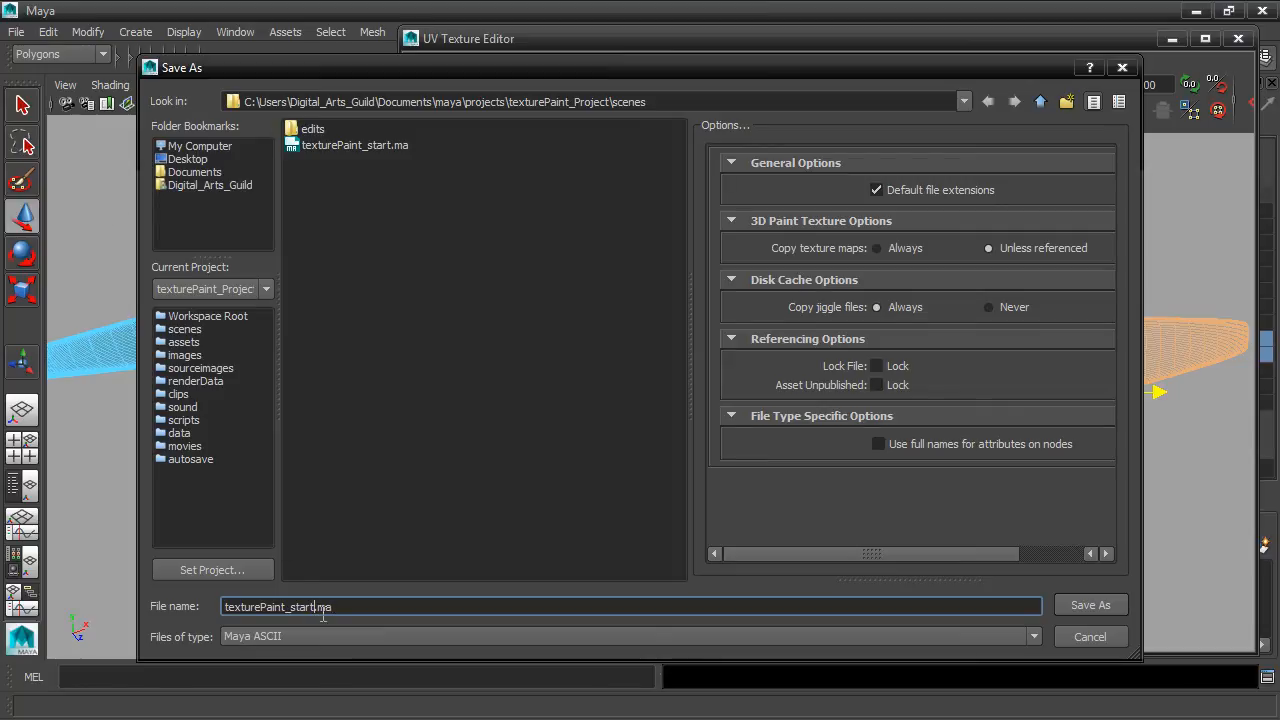
key(BackSpace)
key(BackSpace)
key(BackSpace)
key(BackSpace)
key(BackSpace)
key(BackSpace)
text(.0001)
click(331, 604)
click(1090, 606)
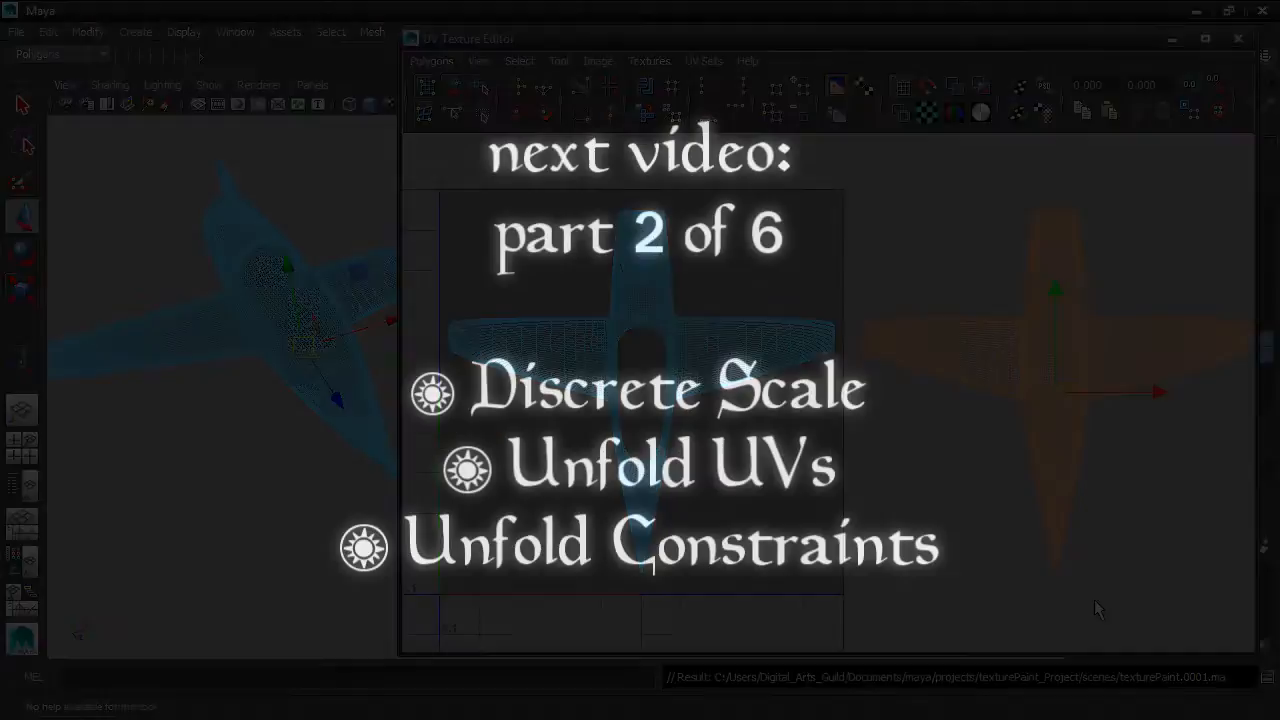